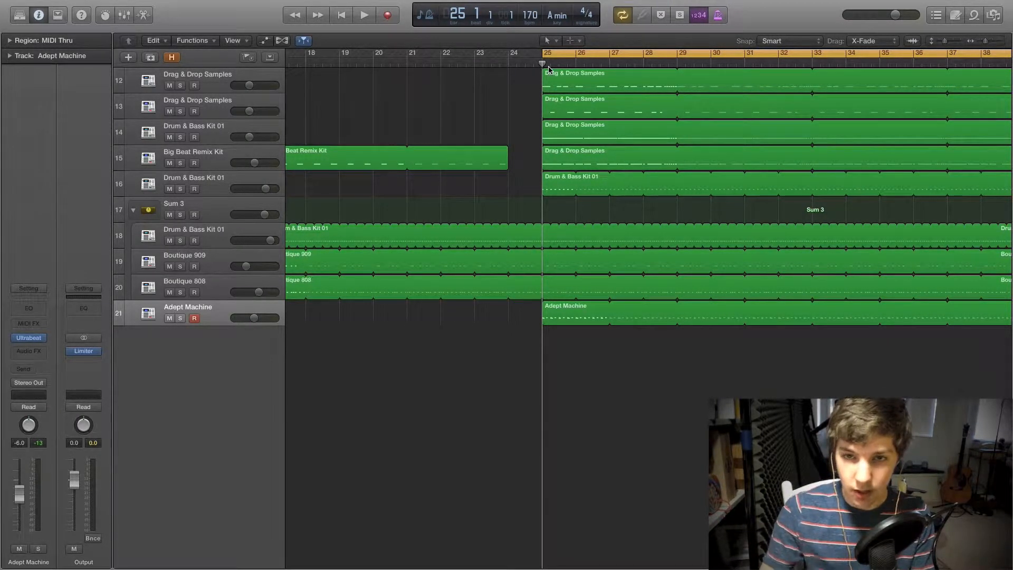
Mute the tracks from 13 down to 21 except Sum 3, and start playback from bar 25.
scroll(565, 120, right, 5)
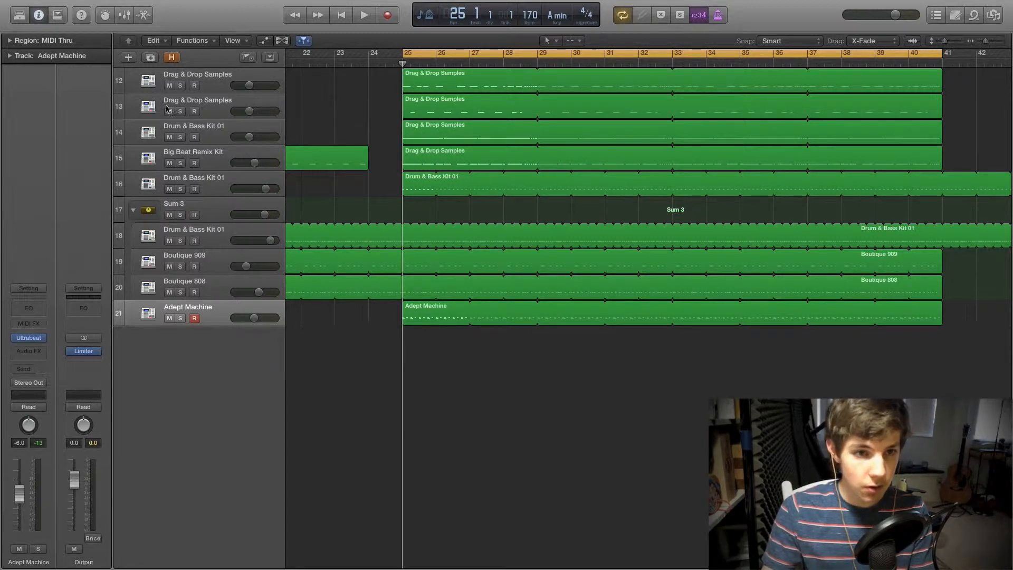
drag(169, 111, 170, 319)
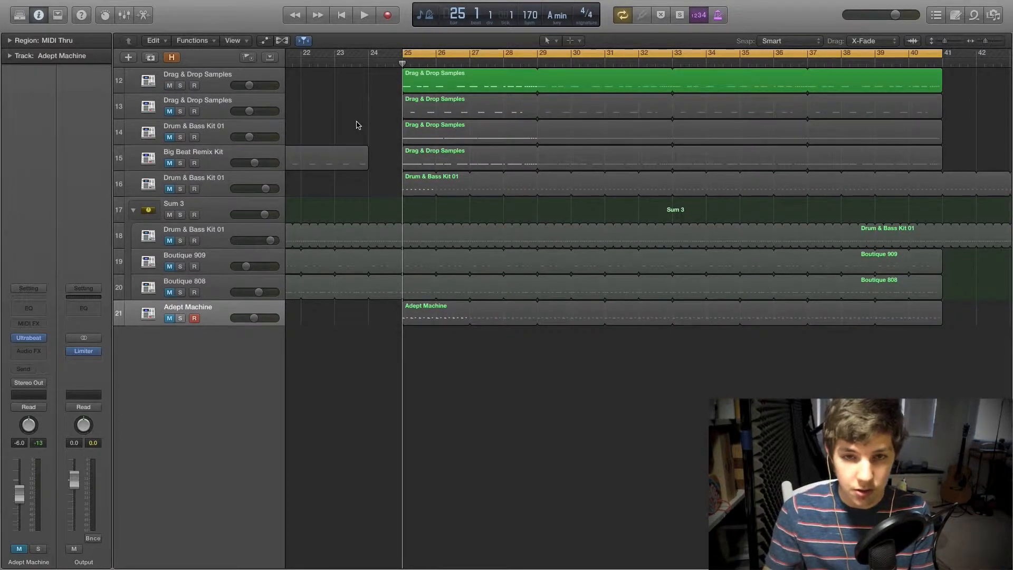
key(space)
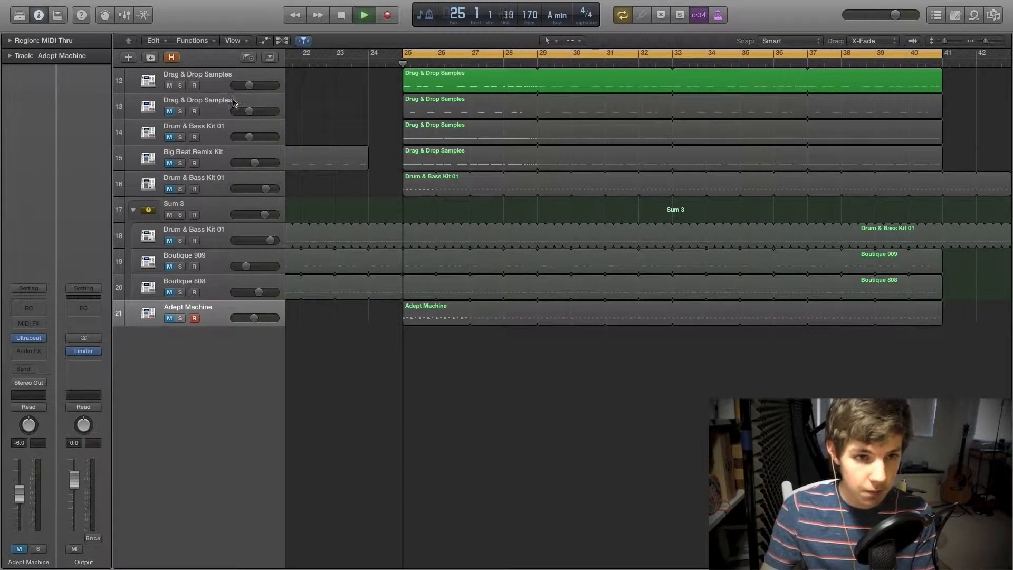
Unmute tracks 13 to 16 and 18 to 21 one after another during playback to hear each drum layer enter, and stop playback.
click(169, 112)
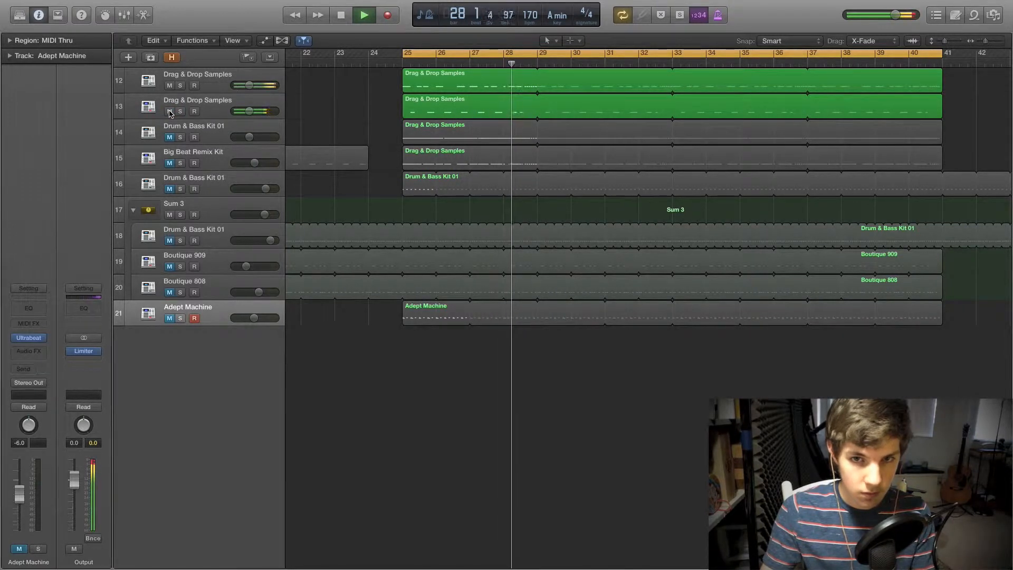
click(169, 137)
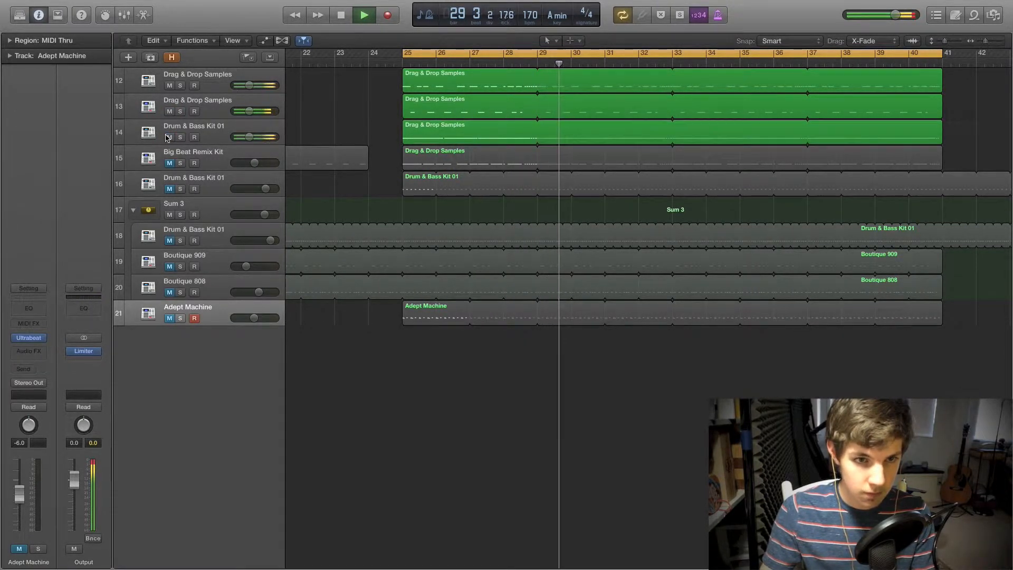
click(170, 163)
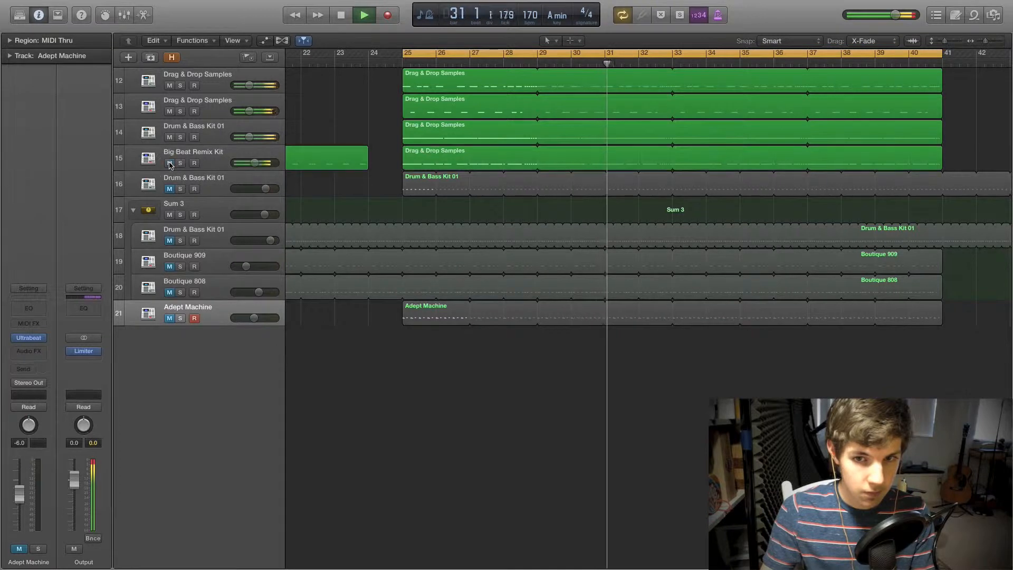
click(170, 189)
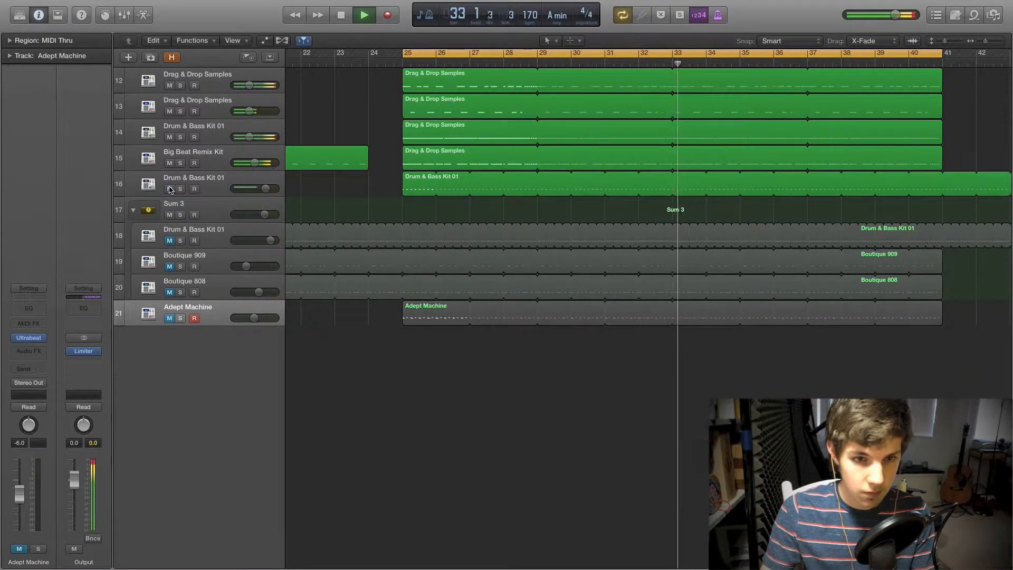
click(169, 240)
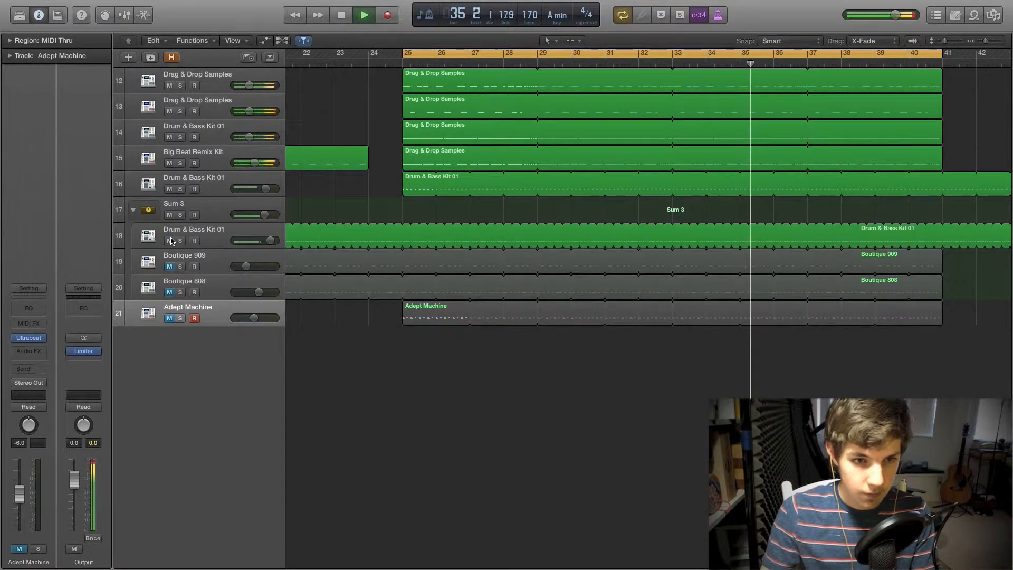
click(169, 266)
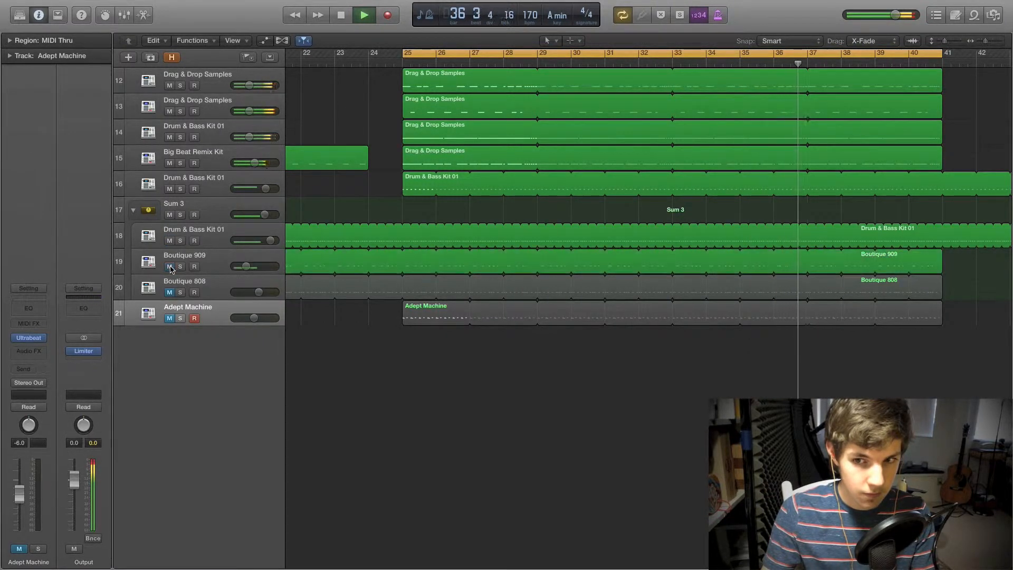
click(169, 292)
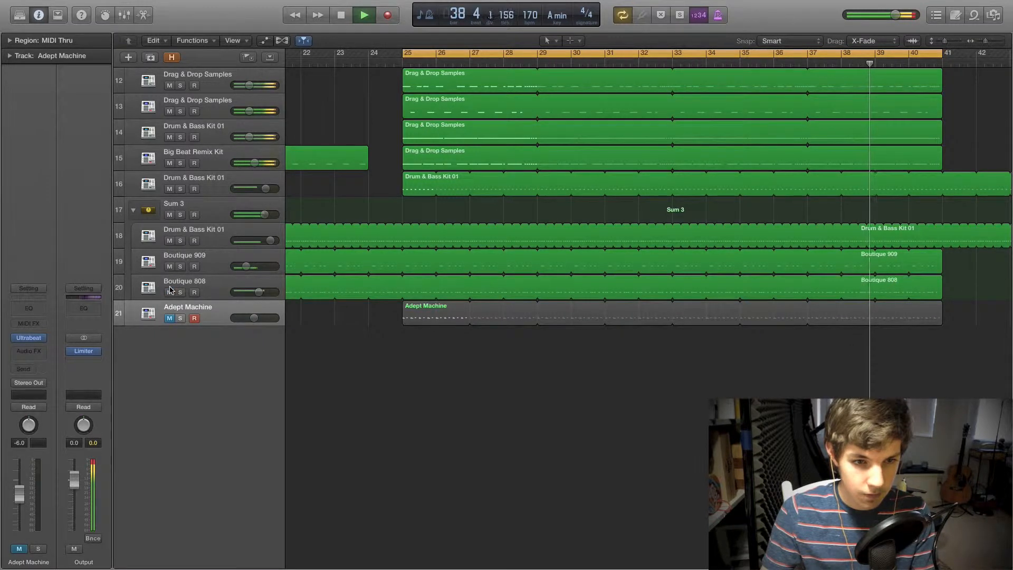
click(169, 318)
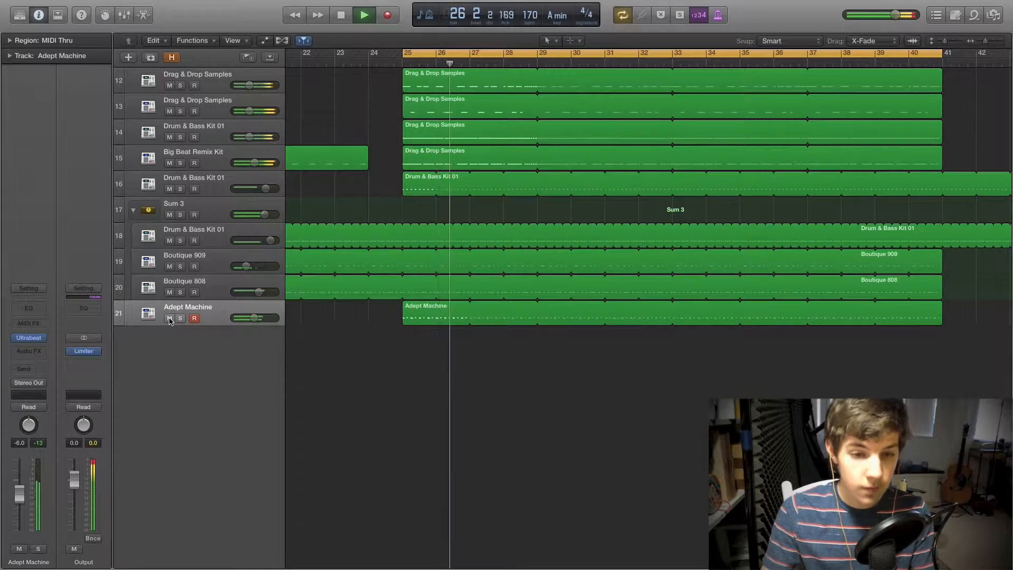
key(space)
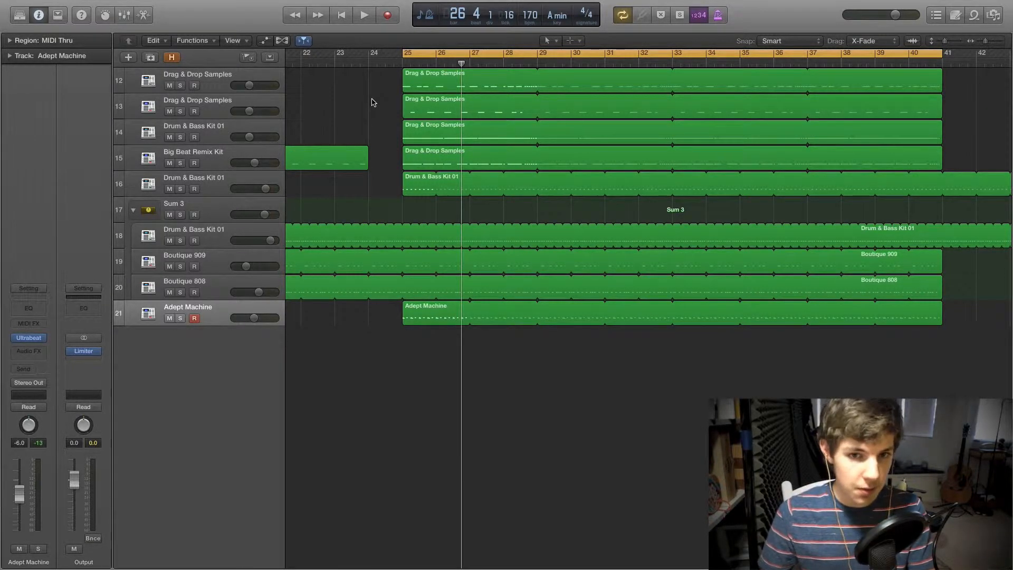
Solo both Drag & Drop Samples tracks (12 and 13) while playing from bar 25, and stop playback.
drag(407, 67, 404, 63)
click(223, 79)
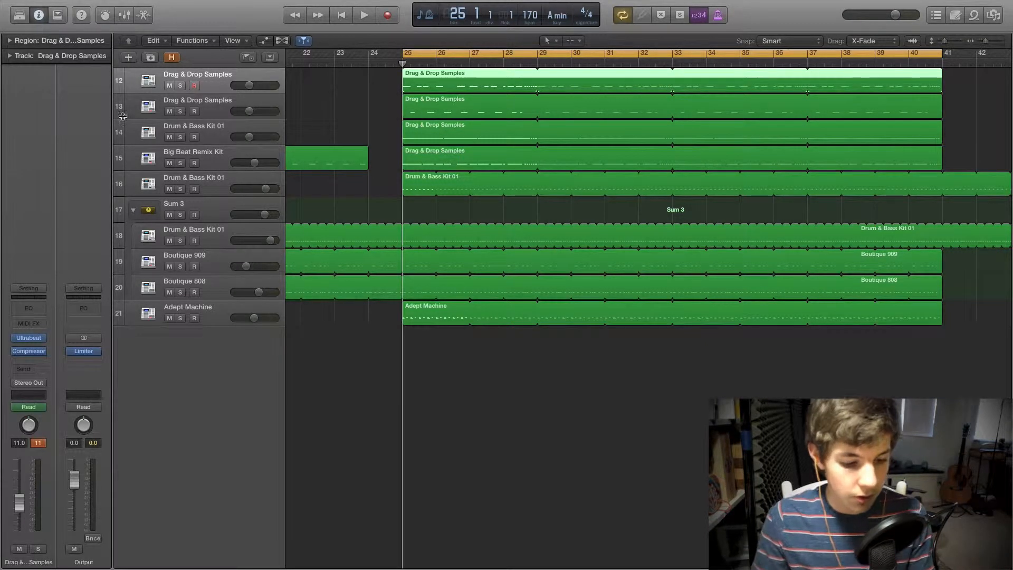
click(180, 85)
key(space)
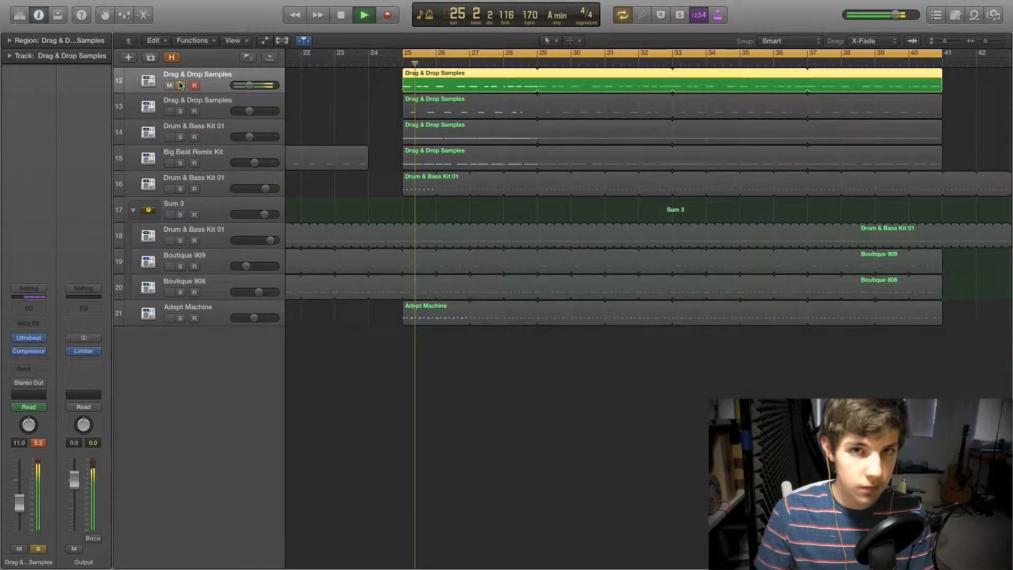
click(180, 112)
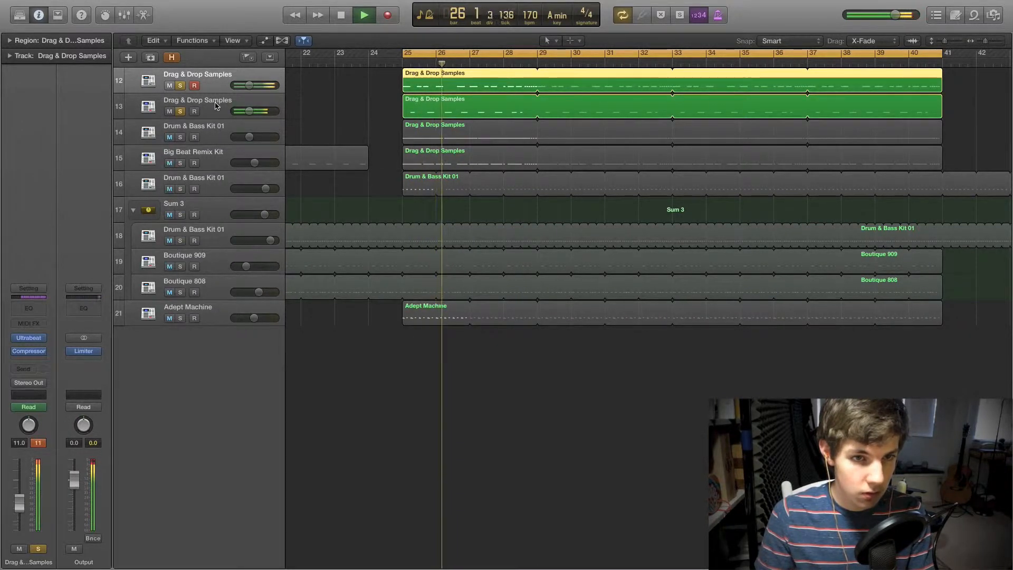
key(space)
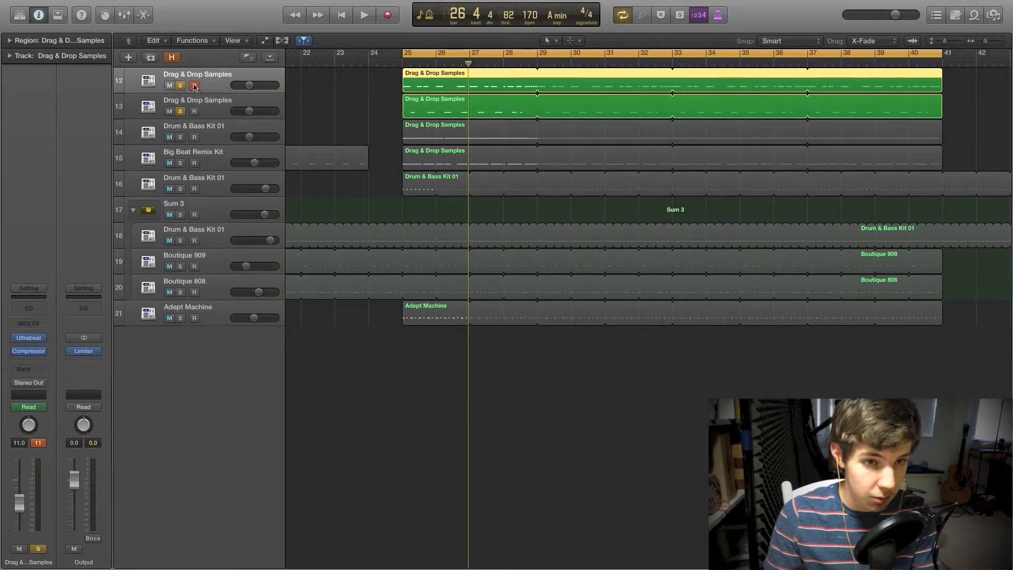
Examine the Ultrabeat instrument on track 12 and replay the two soloed tracks from bar 25.
click(31, 338)
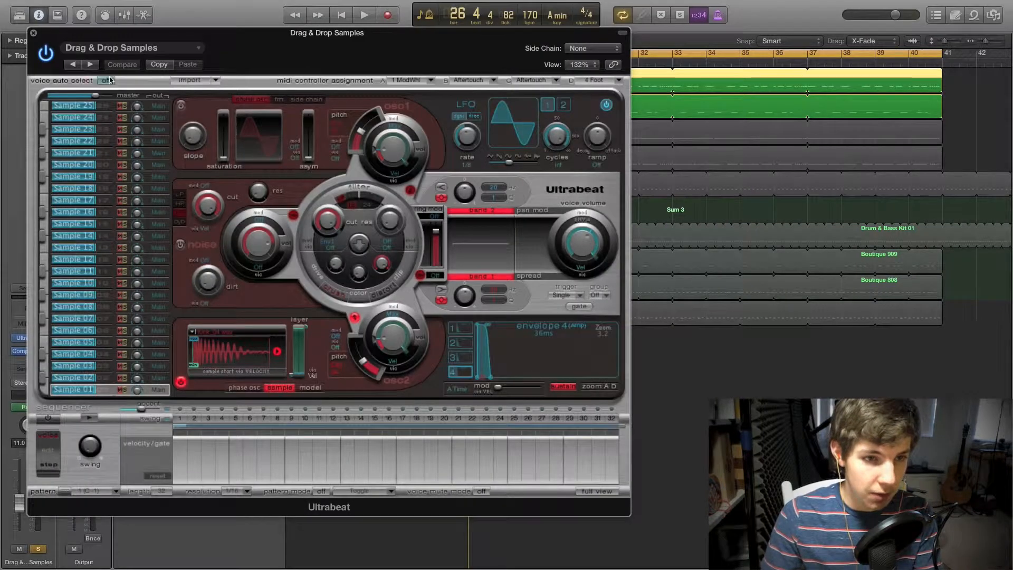
click(33, 33)
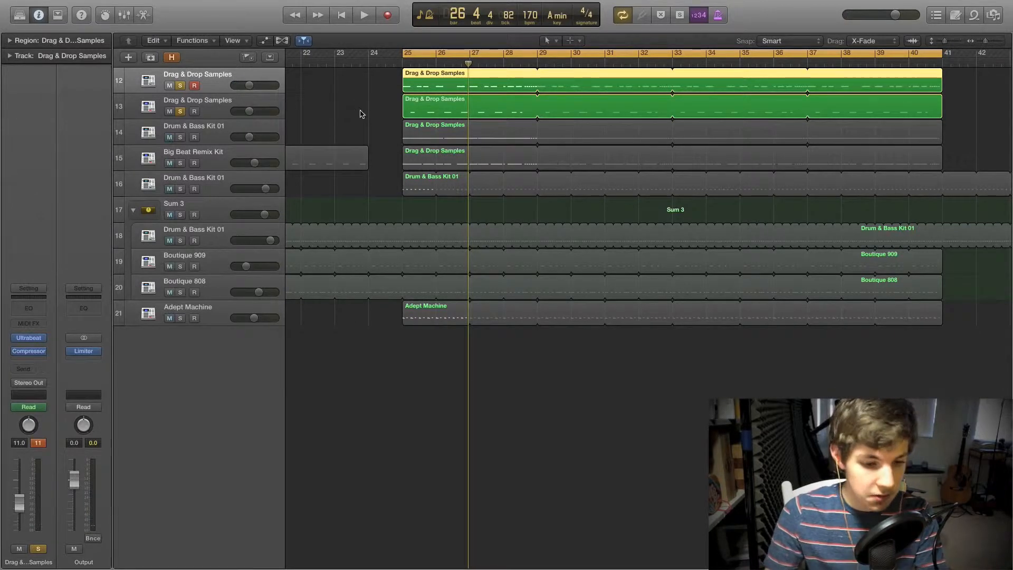
key(space)
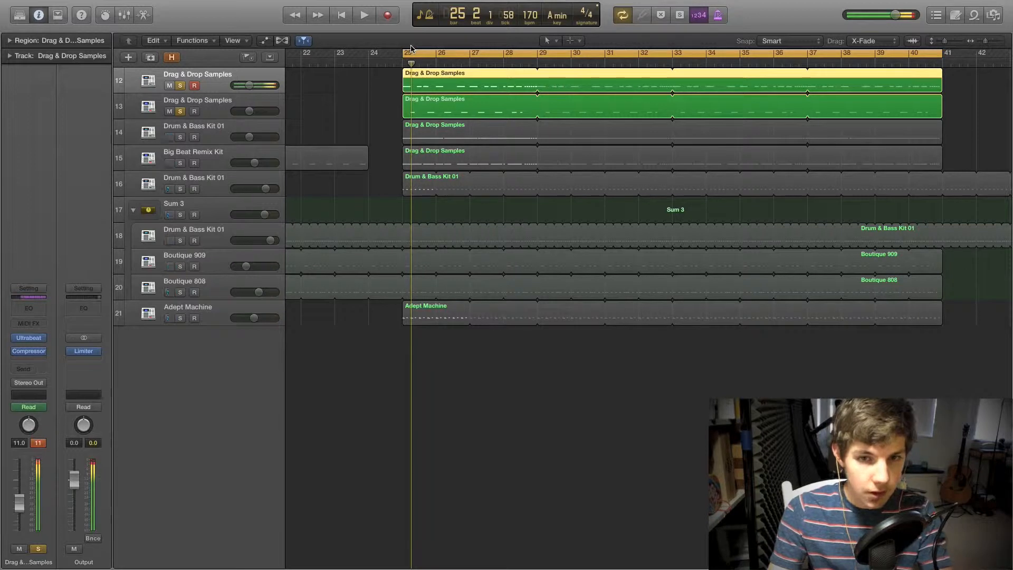
key(space)
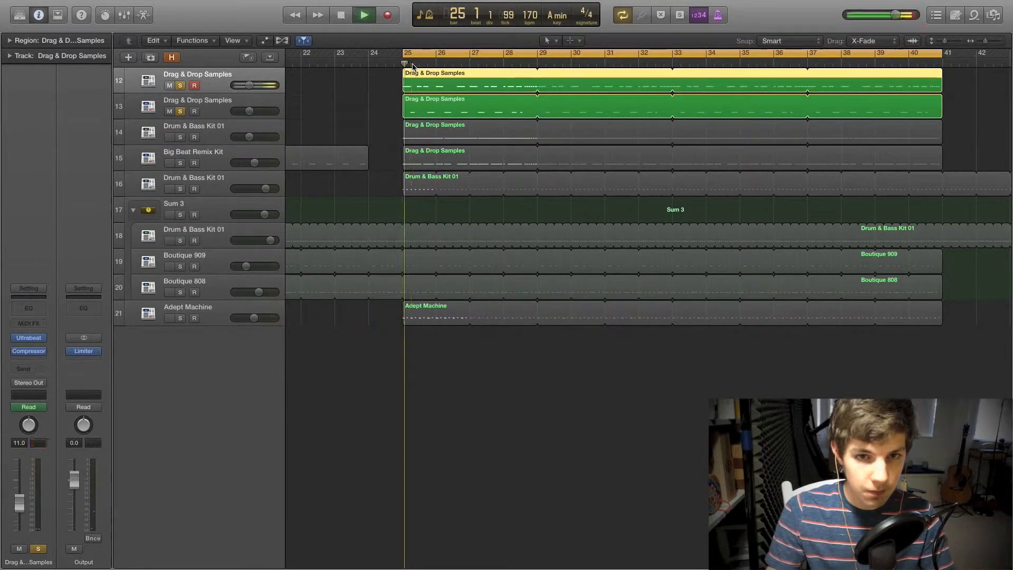
key(space)
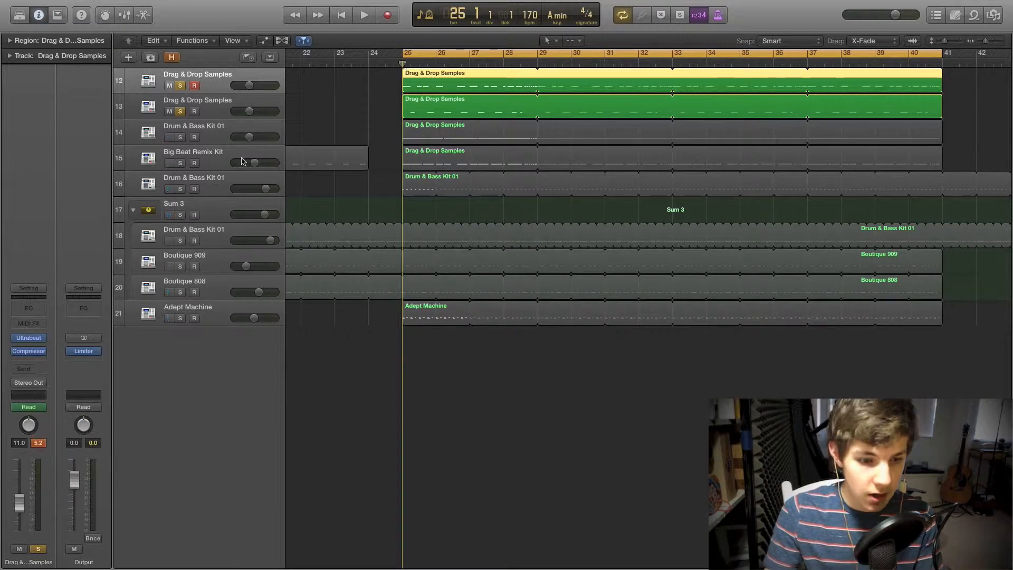
Examine the Channel EQ on track 13, bypassing and re-enabling it to compare the sound.
click(217, 108)
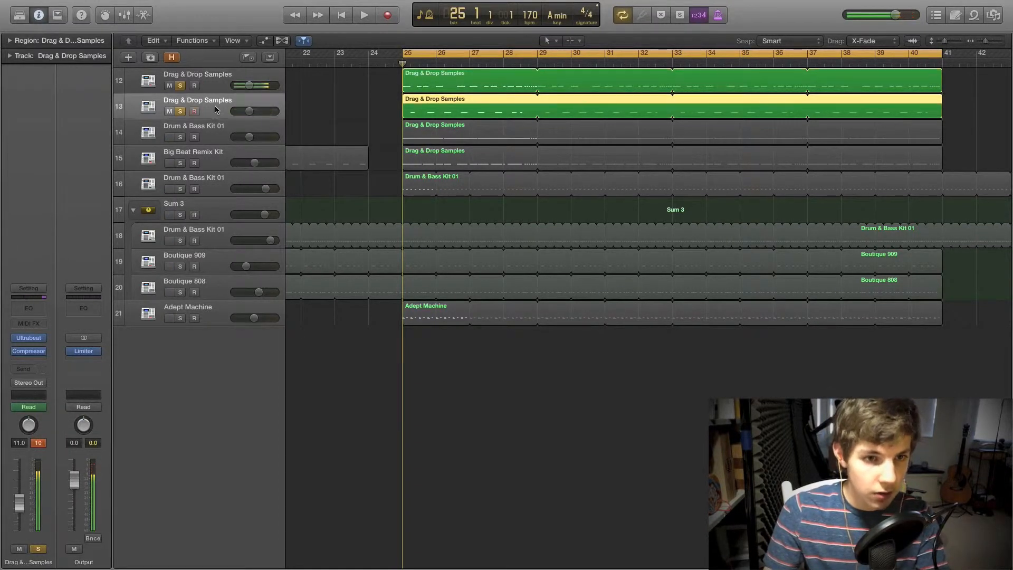
mouse_move(34, 352)
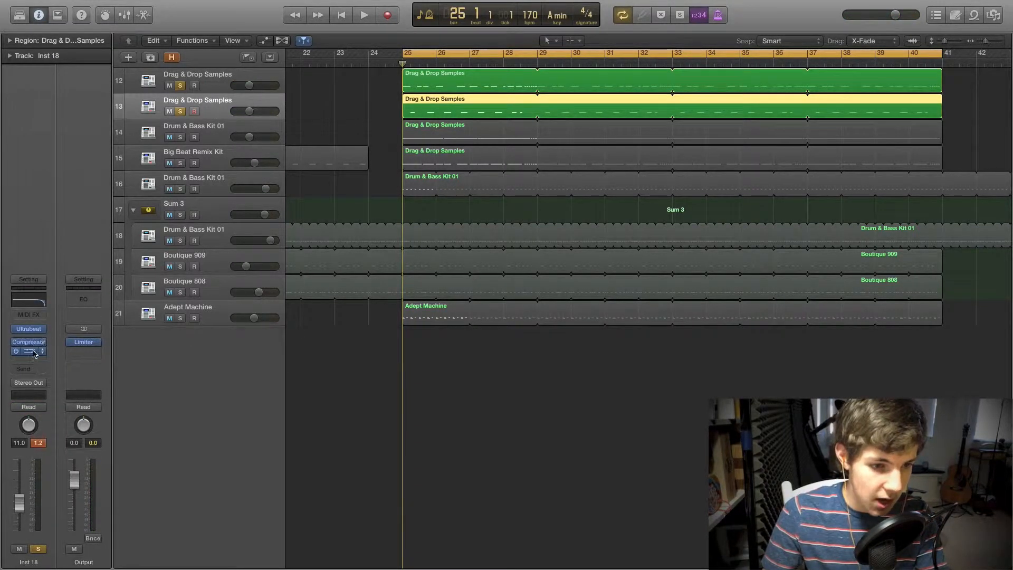
click(32, 353)
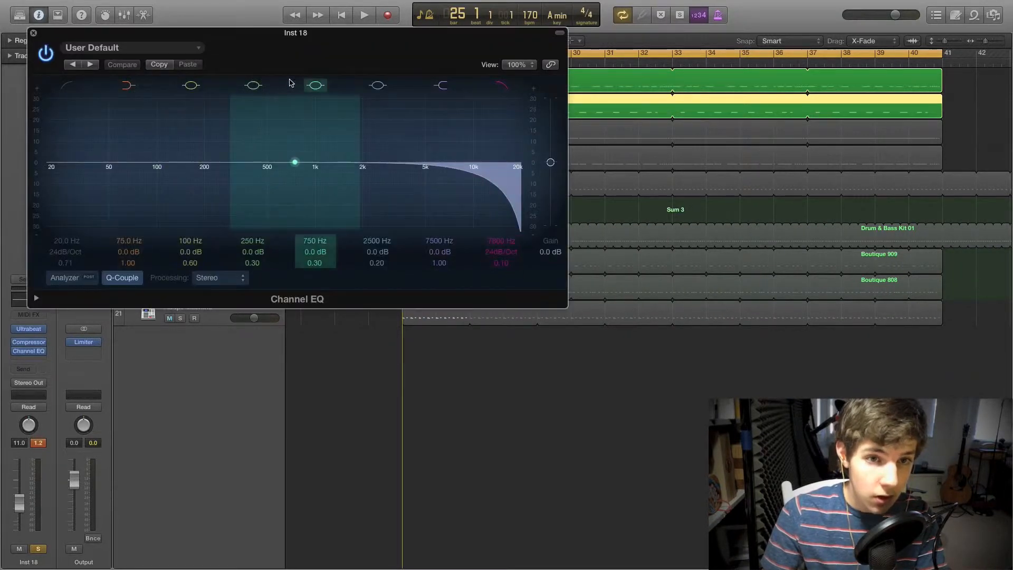
click(141, 108)
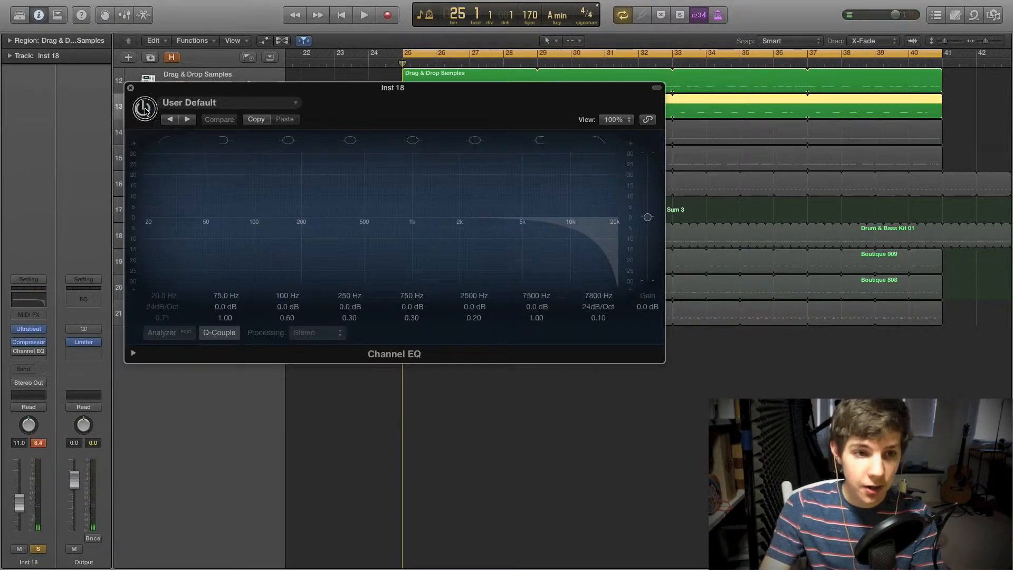
click(143, 109)
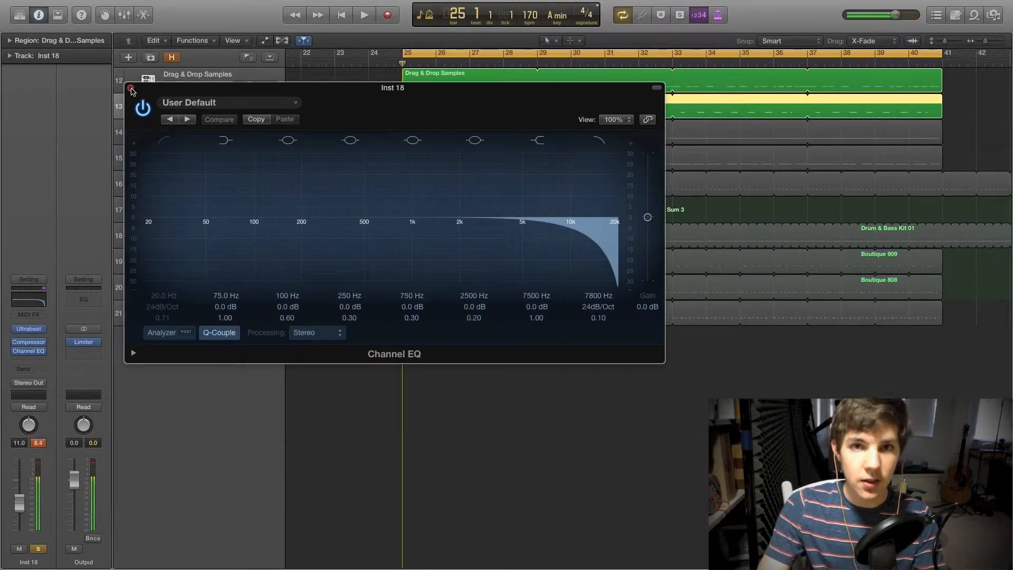
click(130, 89)
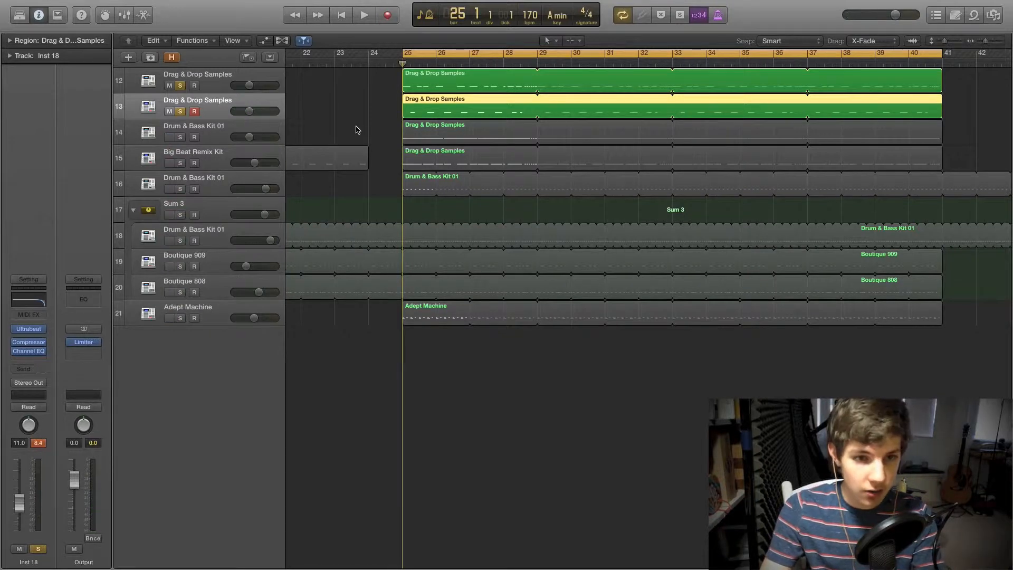
Examine the Compressor settings on tracks 13 and 12, and play back the soloed pair from bar 25.
click(29, 343)
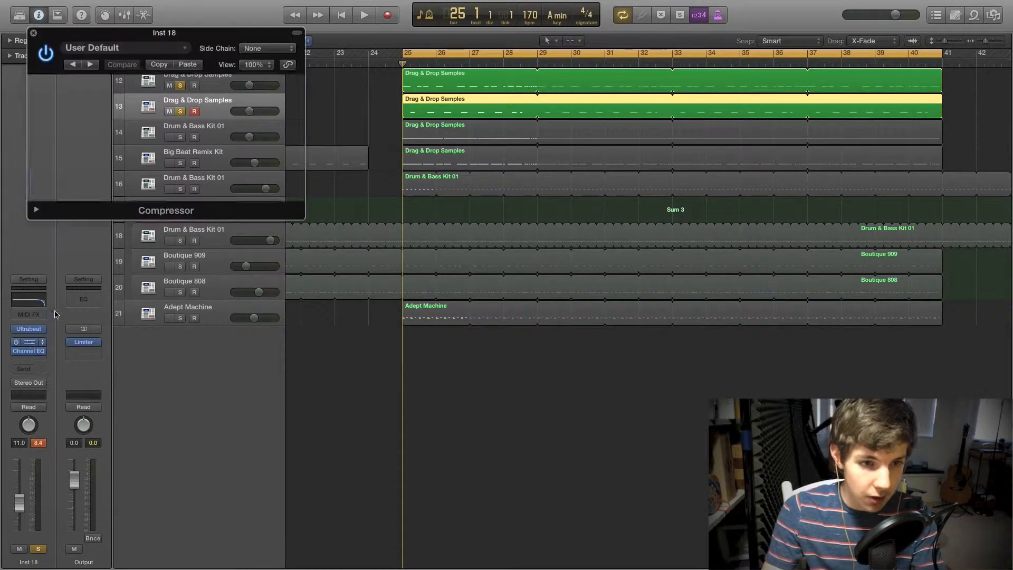
click(33, 33)
click(144, 79)
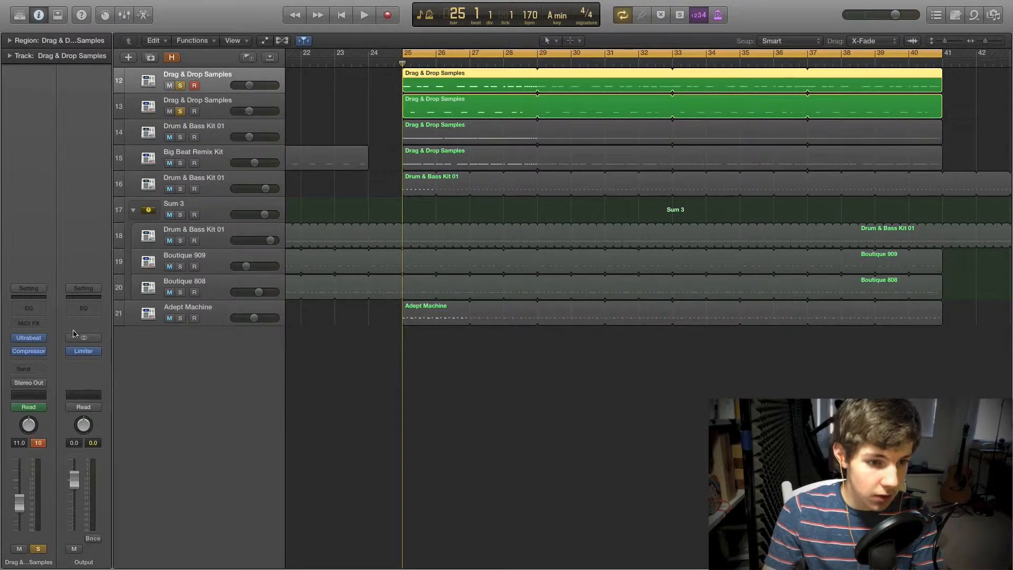
click(29, 351)
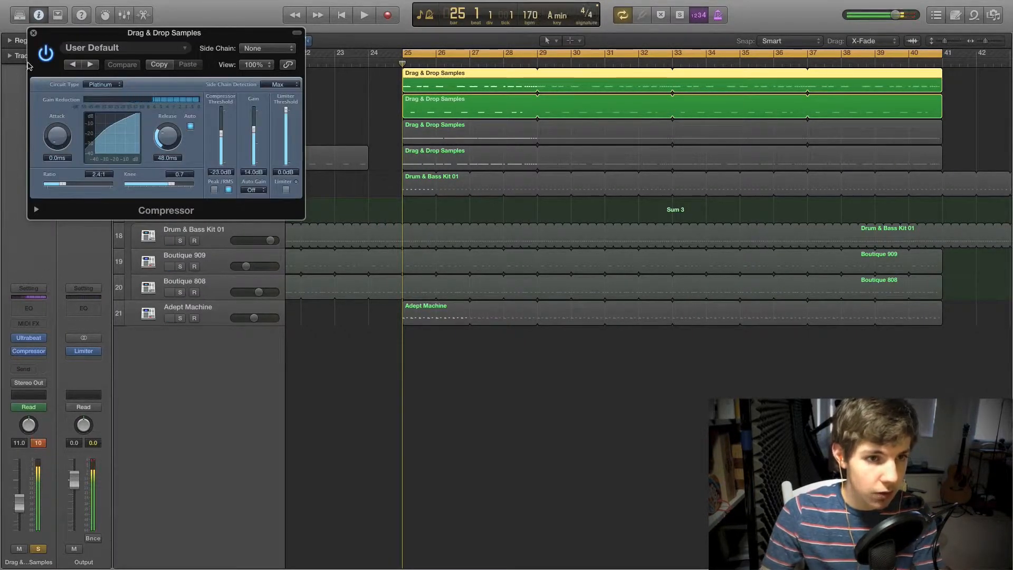
click(33, 33)
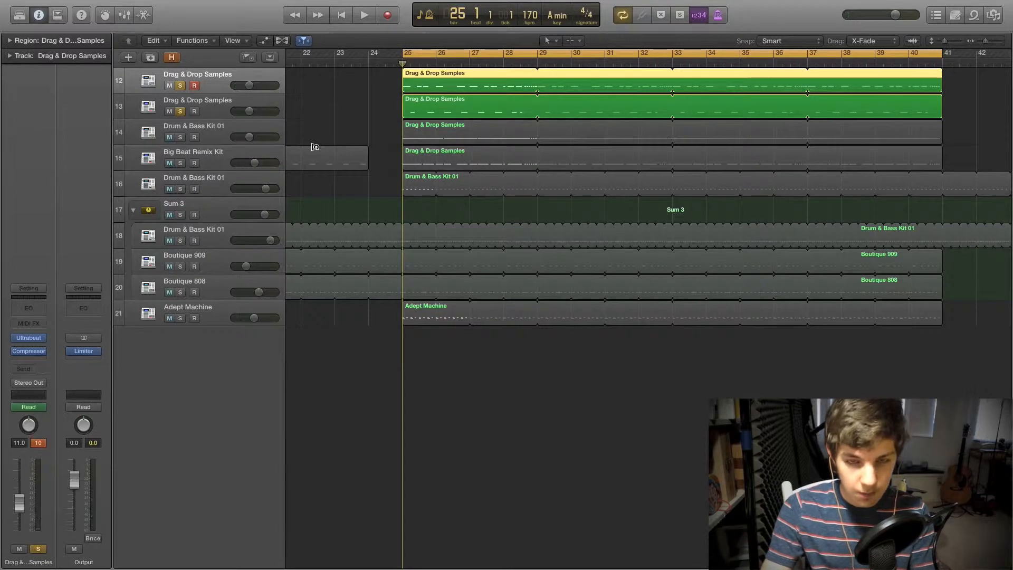
key(space)
key(space)
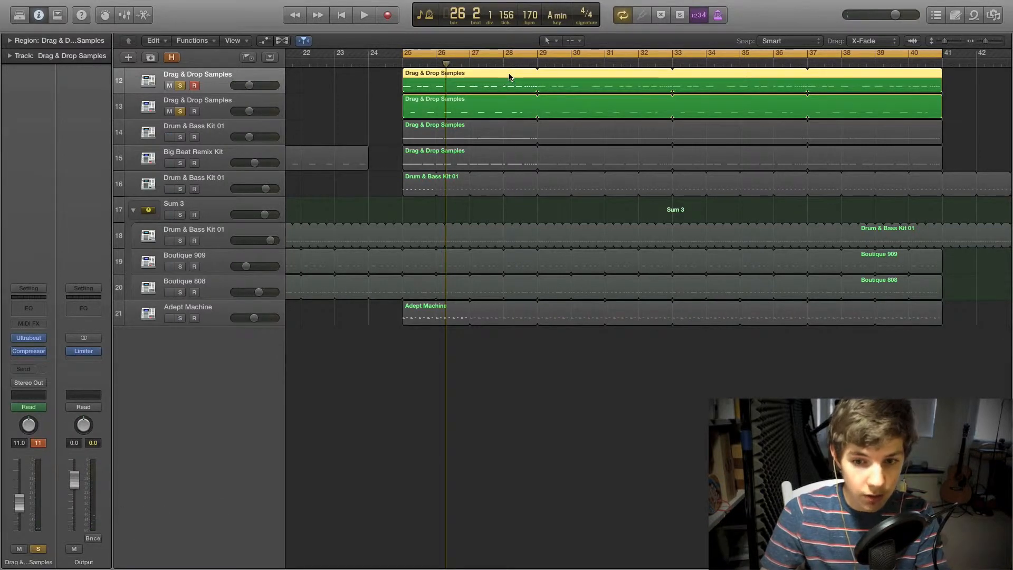
Open track 12's region in the Piano Roll and set the velocity of one note near 28.3 to 127.
double_click(510, 77)
click(644, 496)
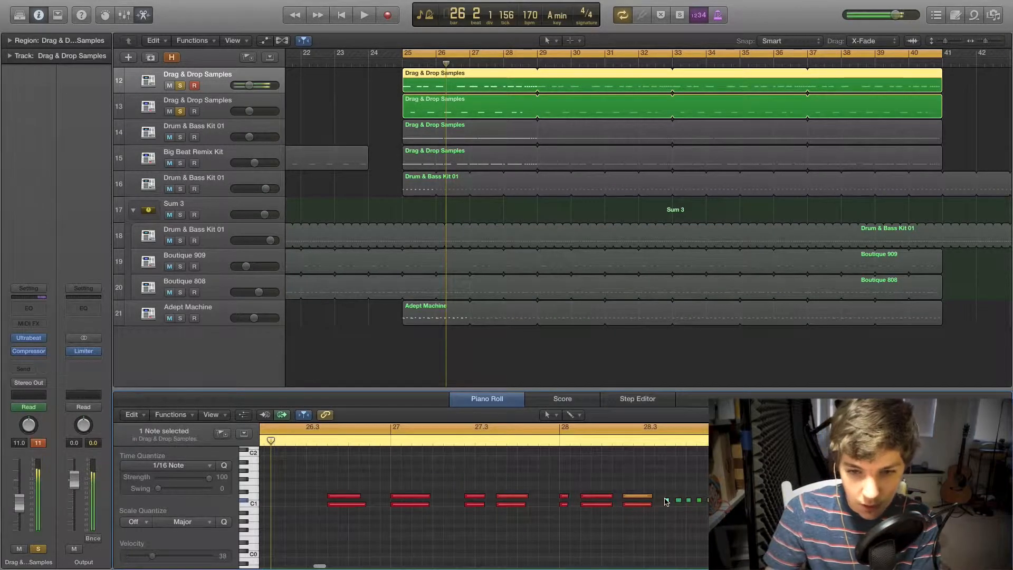
key(Right)
key(Right)
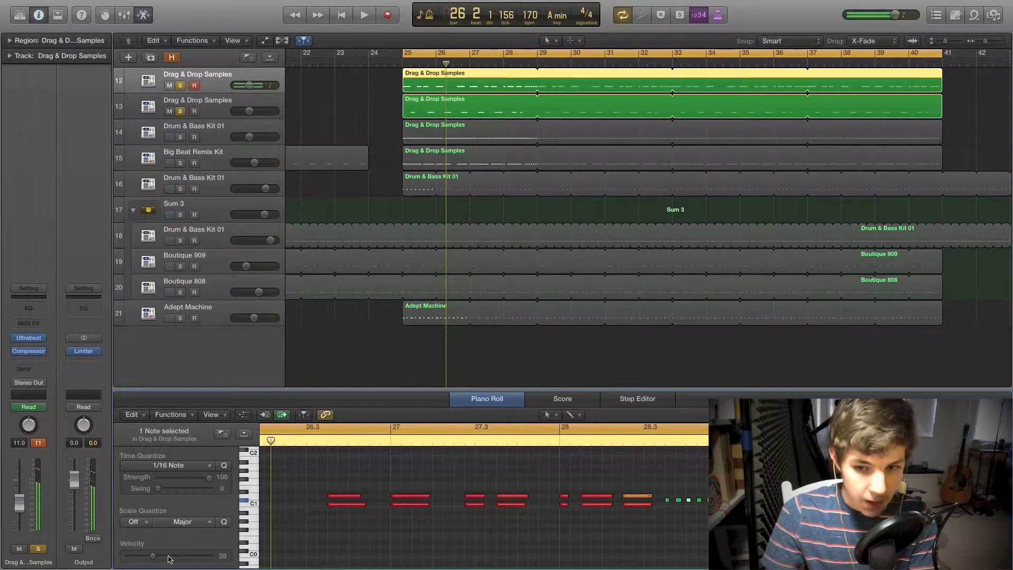
drag(170, 559, 211, 557)
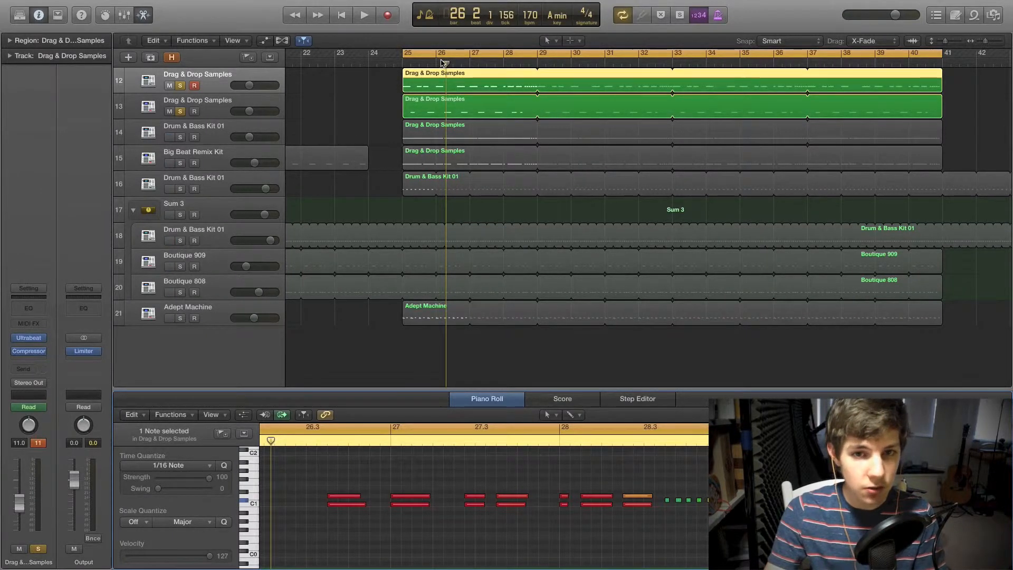
Replay the soloed tracks 12 and 13 from bar 25 and turn off the solo on both.
key(space)
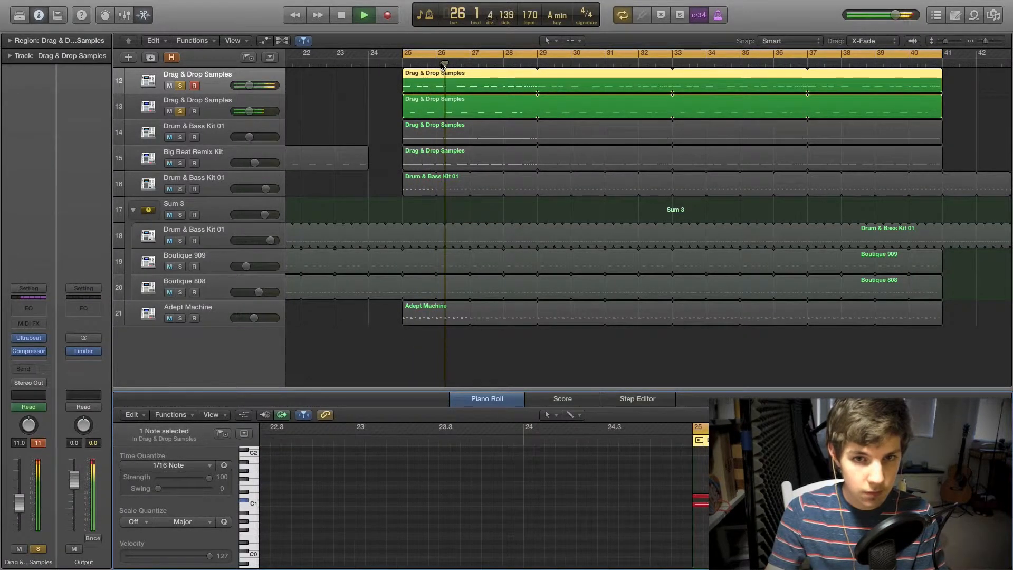
key(space)
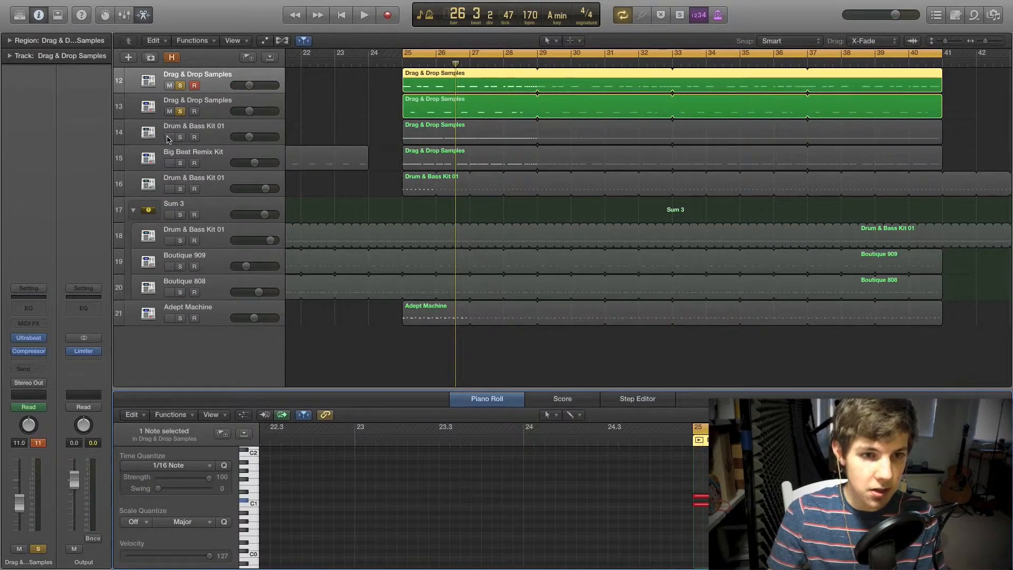
click(180, 112)
click(180, 85)
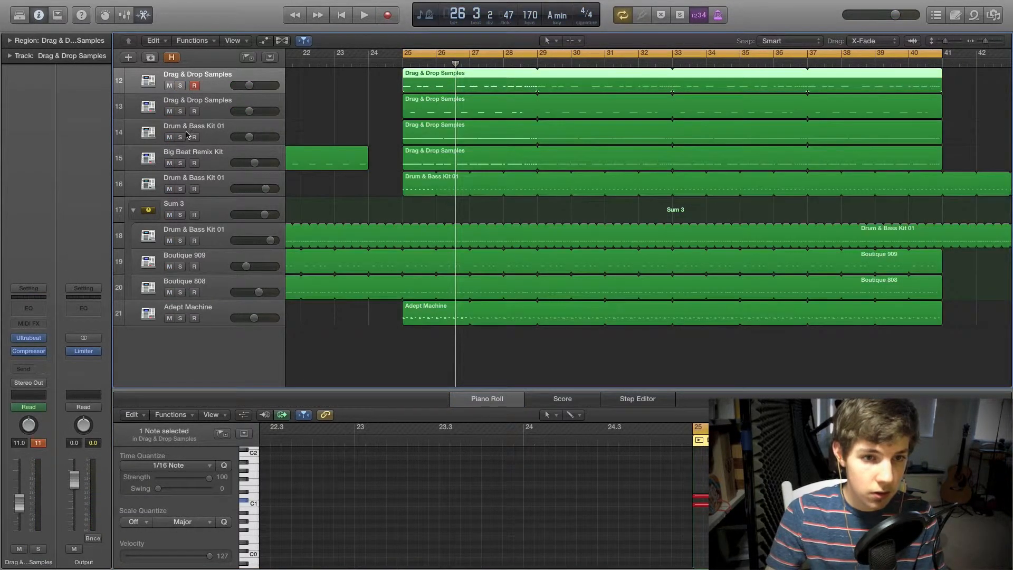
Solo Drum & Bass Kit 01 on track 14 and play it from bar 25.
click(181, 136)
click(403, 65)
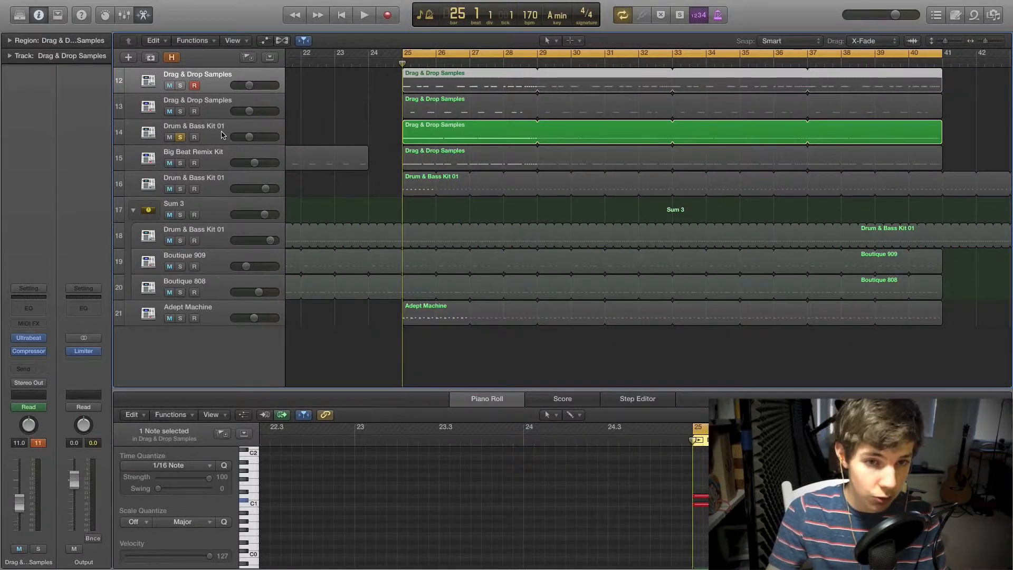
key(space)
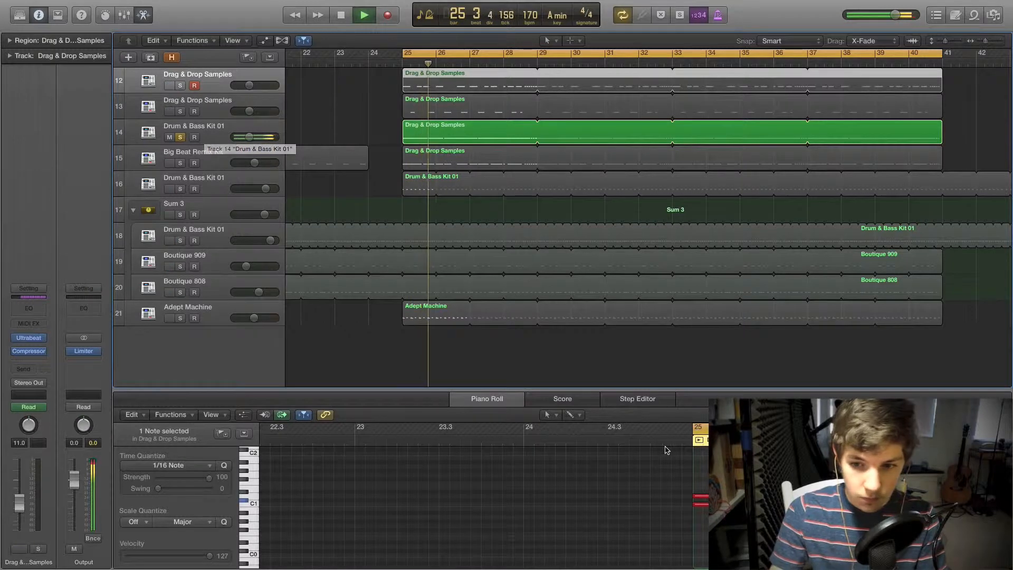
scroll(662, 448, right, 5)
key(space)
drag(519, 481, 520, 521)
click(521, 478)
key(space)
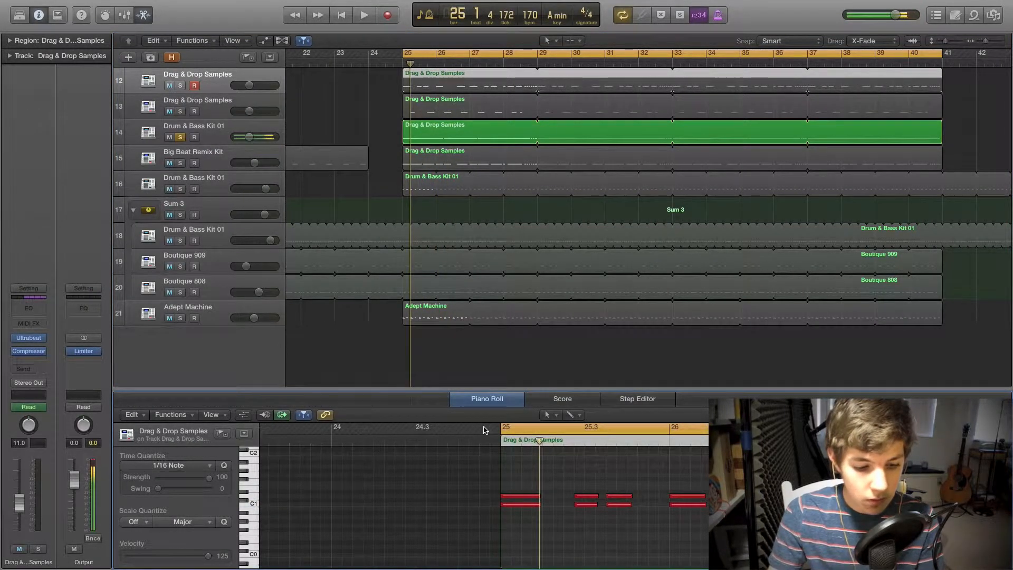
Show track 14's notes in the Piano Roll, audition the stacked notes just after bar 25, and replay the track.
click(222, 132)
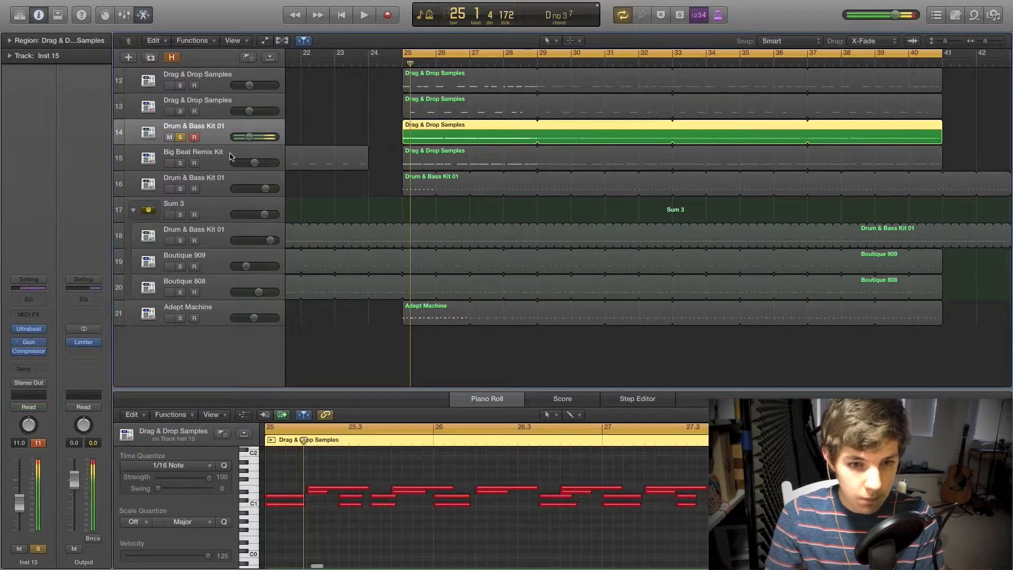
click(316, 492)
key(Up)
key(Down)
click(322, 490)
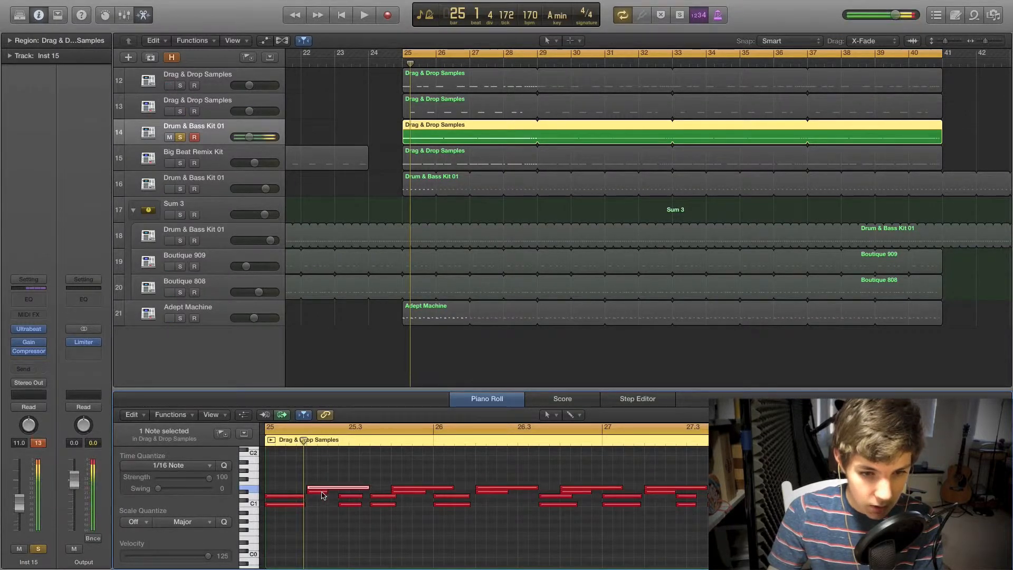
key(space)
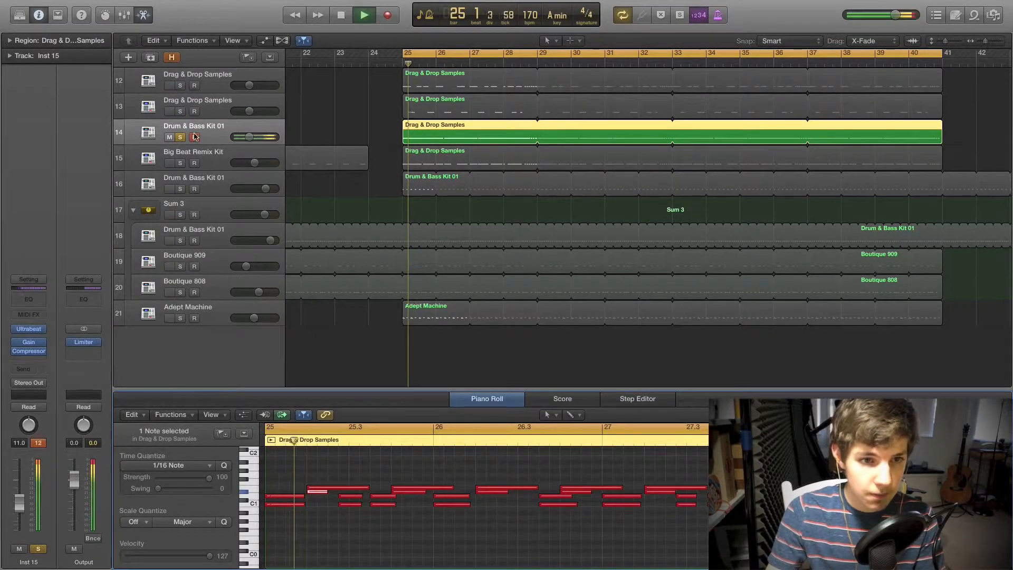
key(space)
Solo tracks 13 and 12 together with track 14, play the three layers, and return the playhead to bar 25.
click(181, 111)
click(180, 85)
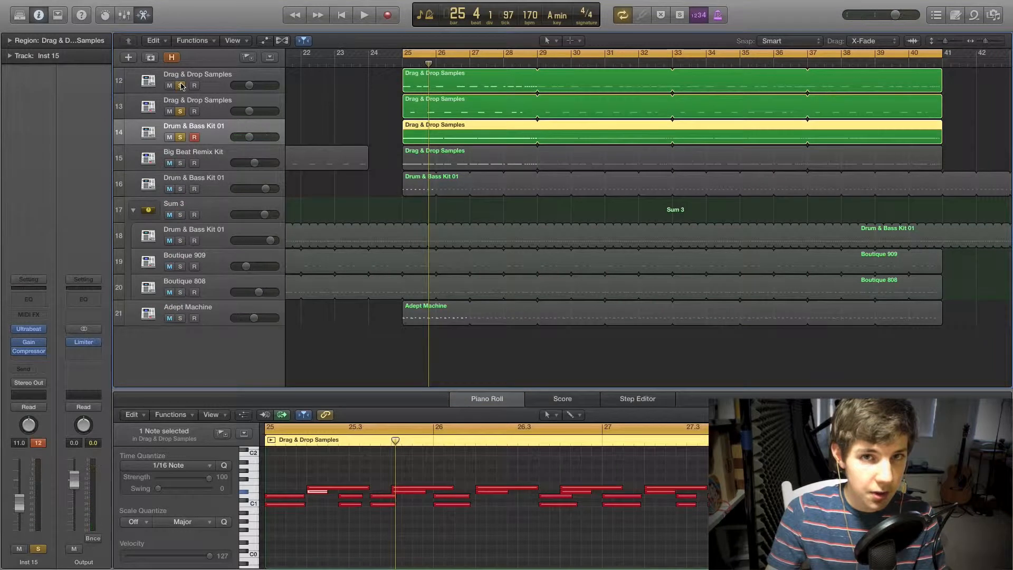
key(space)
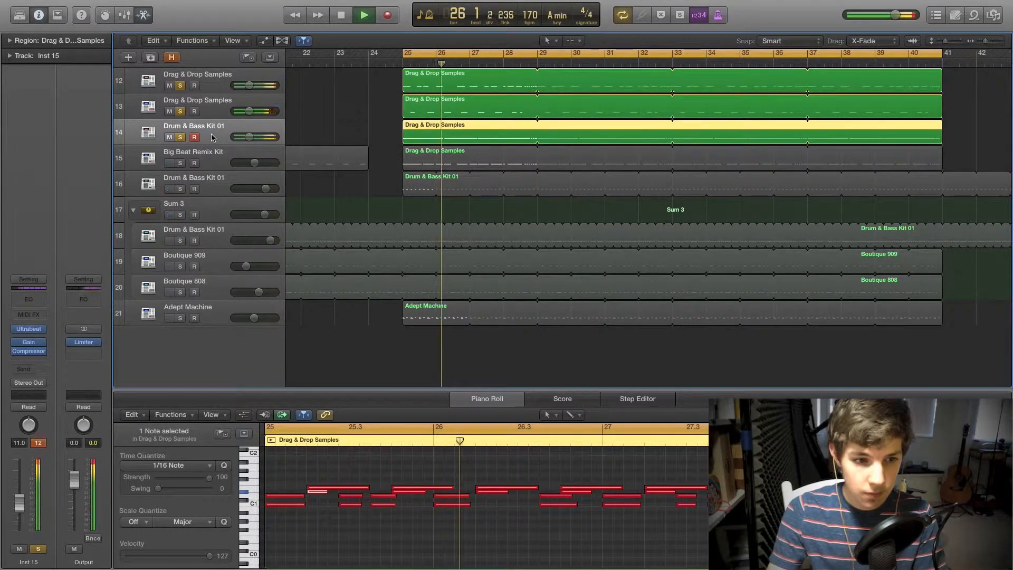
key(space)
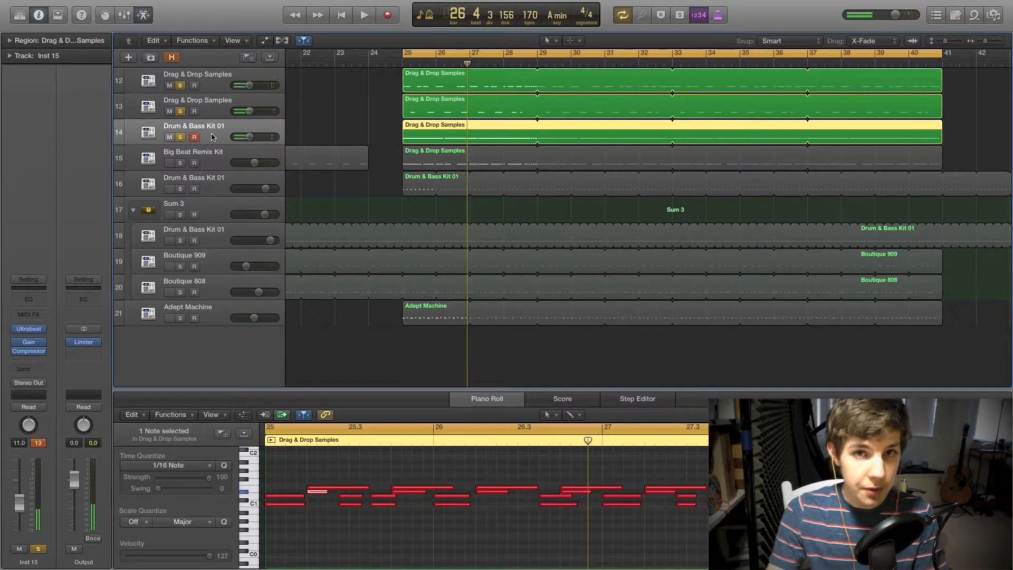
click(404, 64)
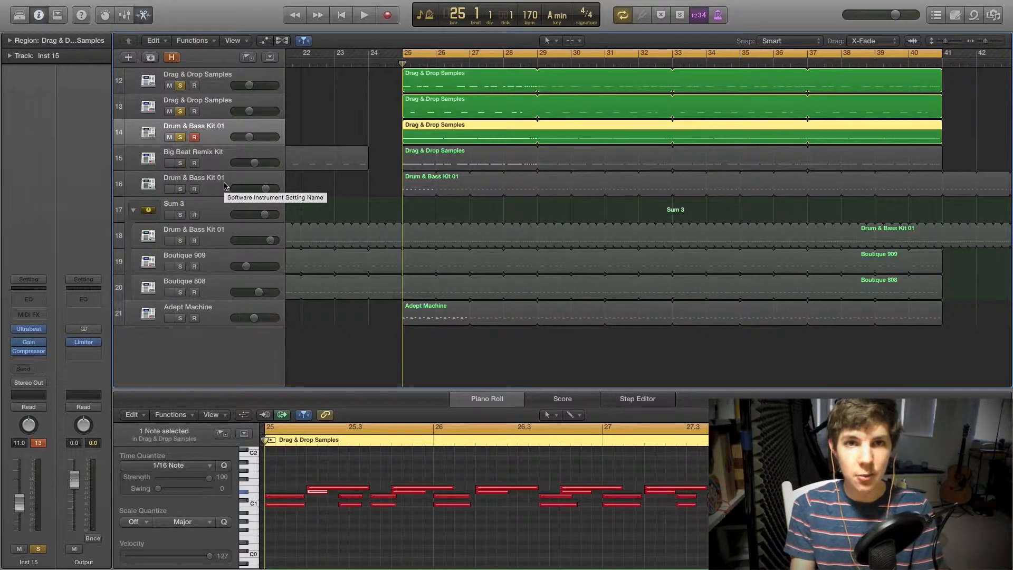
Examine the Gain plug-in on track 14, bypassing and re-enabling it during playback to compare the sound.
key(super+Right)
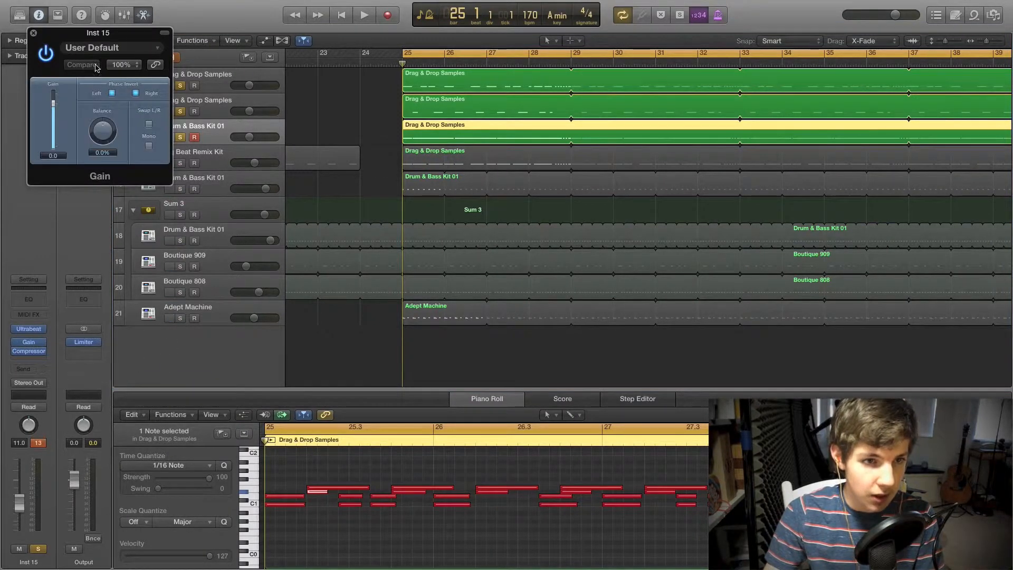
drag(118, 38, 225, 85)
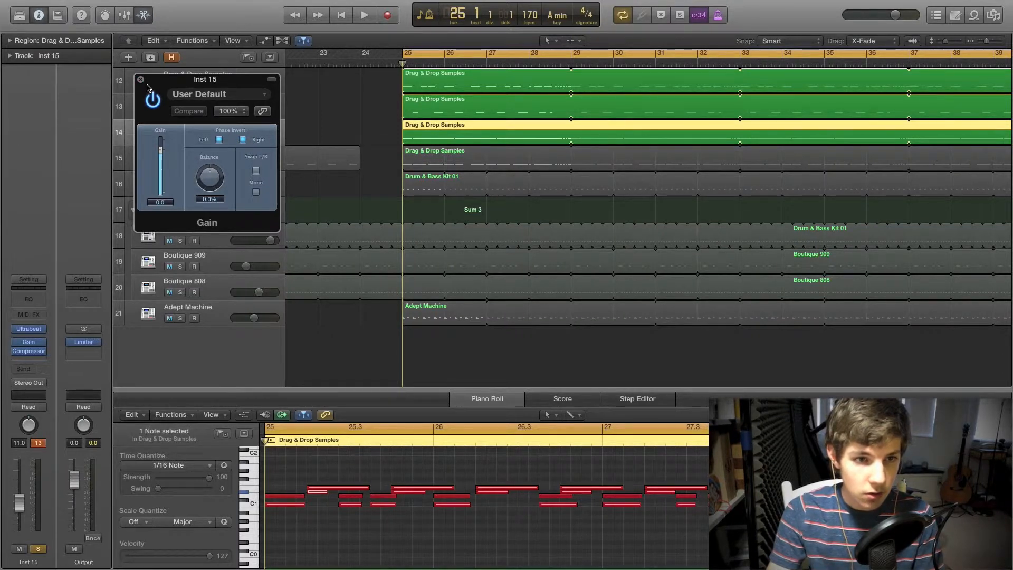
drag(147, 87, 180, 123)
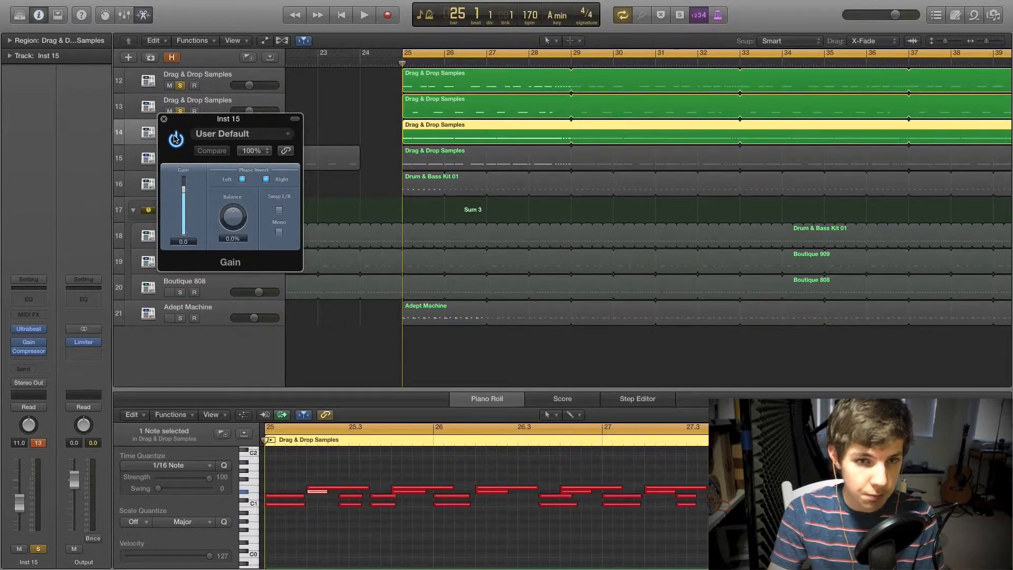
key(space)
click(176, 140)
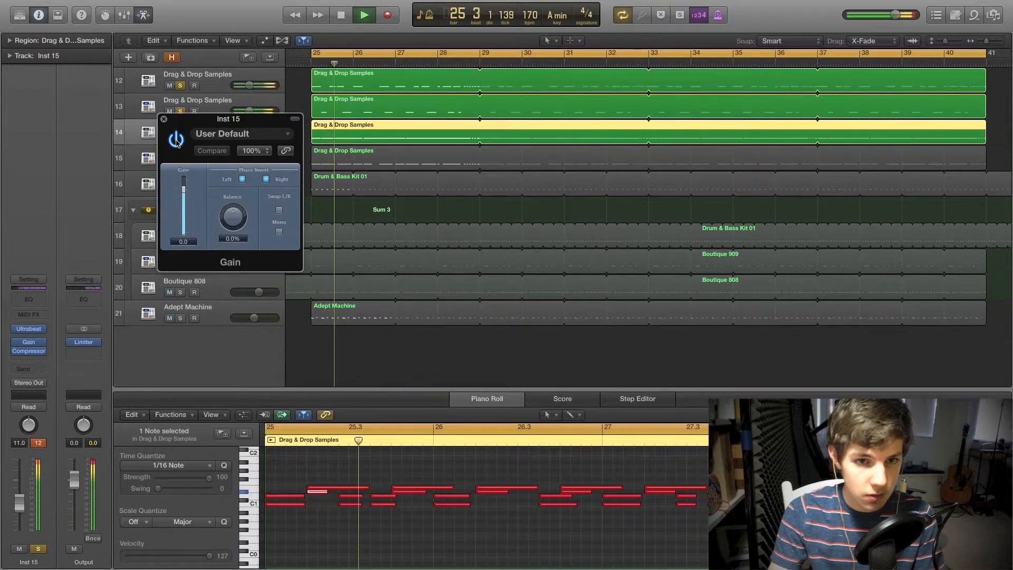
click(177, 140)
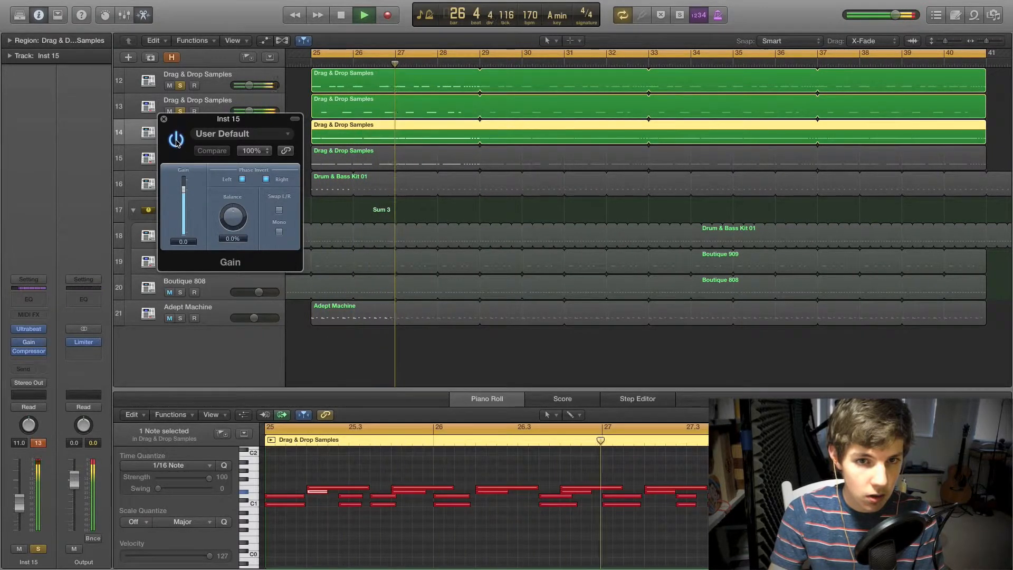
key(space)
click(163, 120)
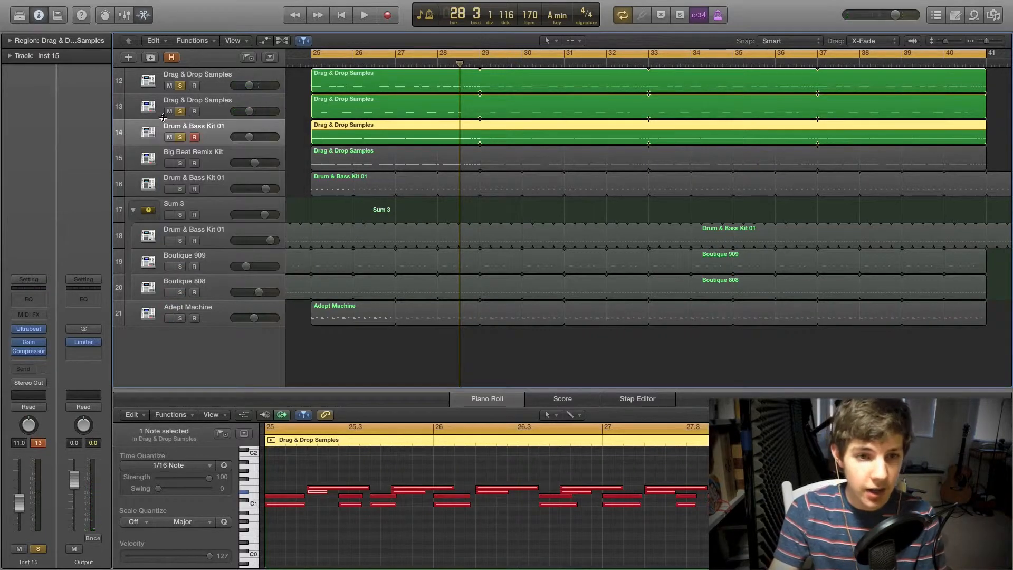
Examine the Compressor settings on track 14 while playing the soloed layers from bar 25.
click(32, 352)
key(space)
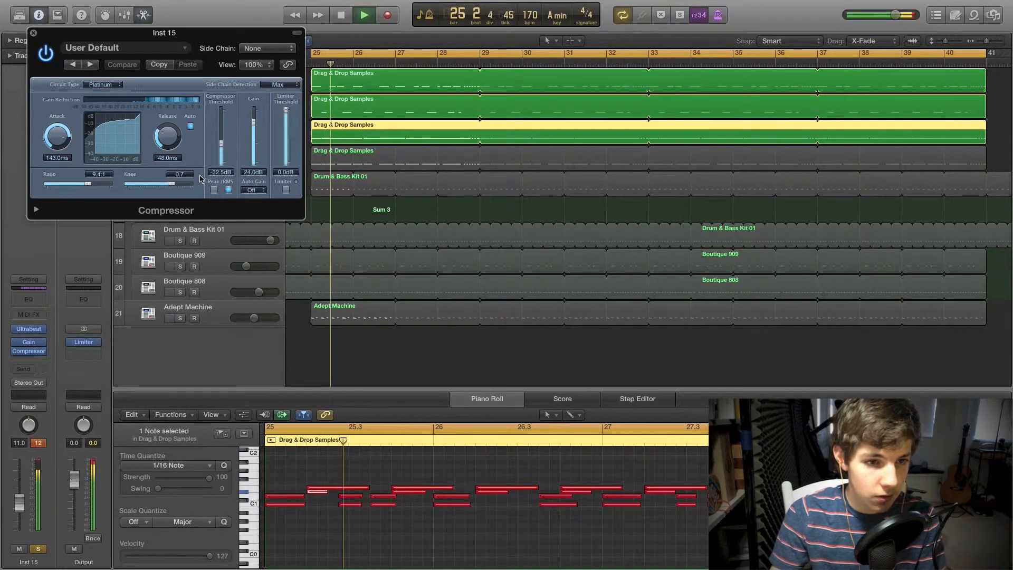
key(space)
key(super+w)
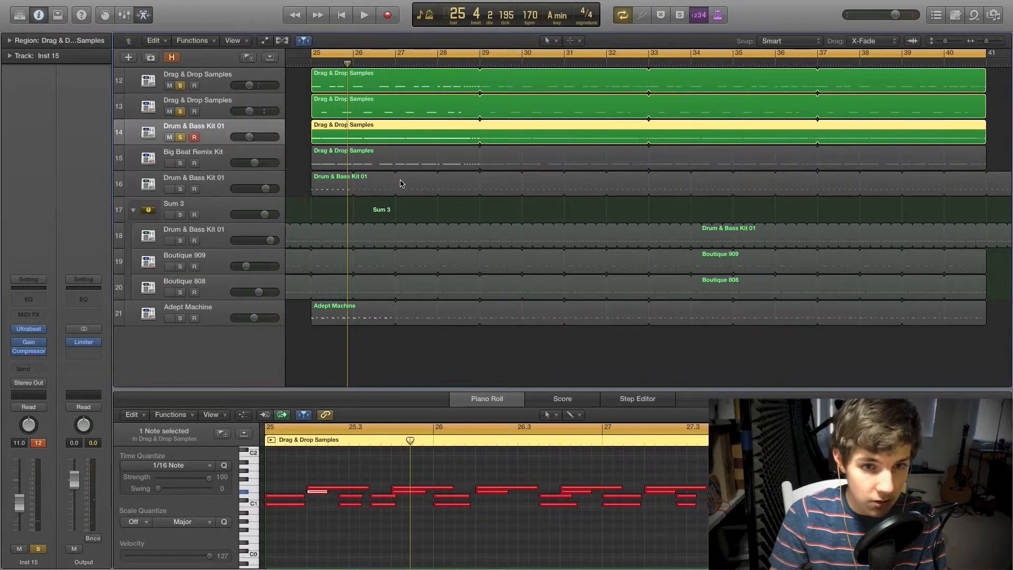
Turn off the solo on tracks 12 to 14, solo Big Beat Remix Kit on track 15, and play it.
click(180, 137)
click(179, 111)
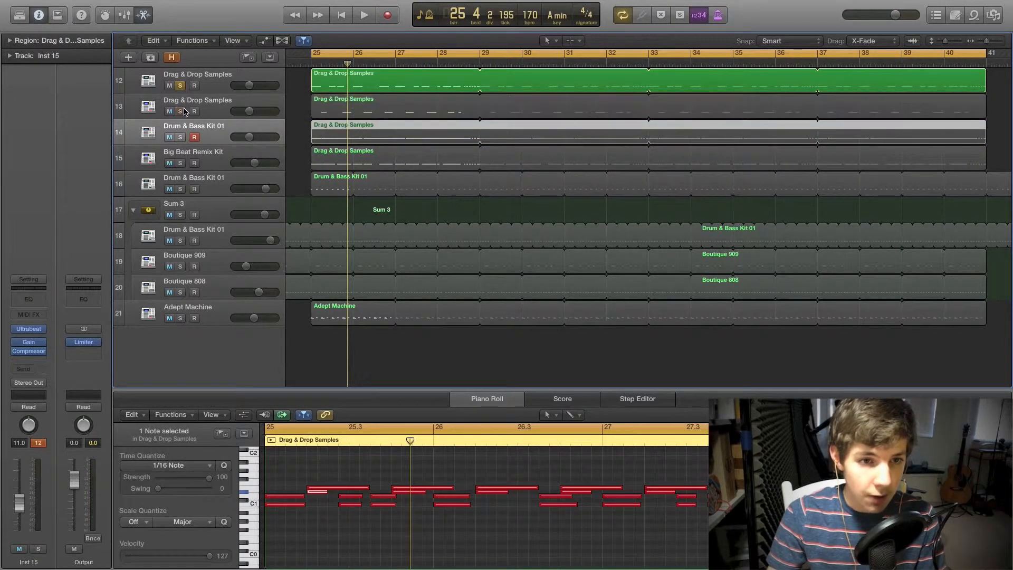
click(181, 163)
click(180, 85)
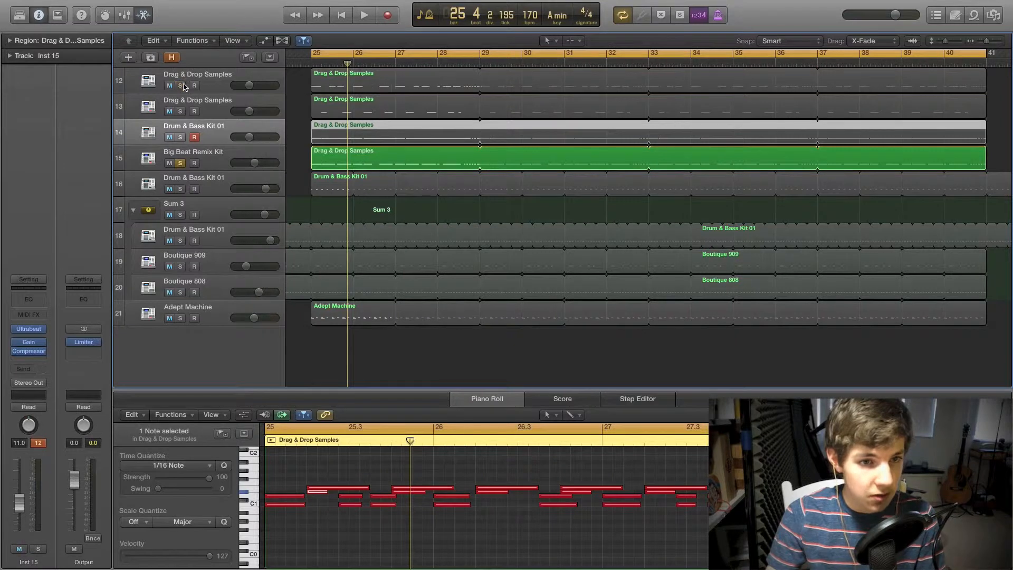
click(217, 168)
key(space)
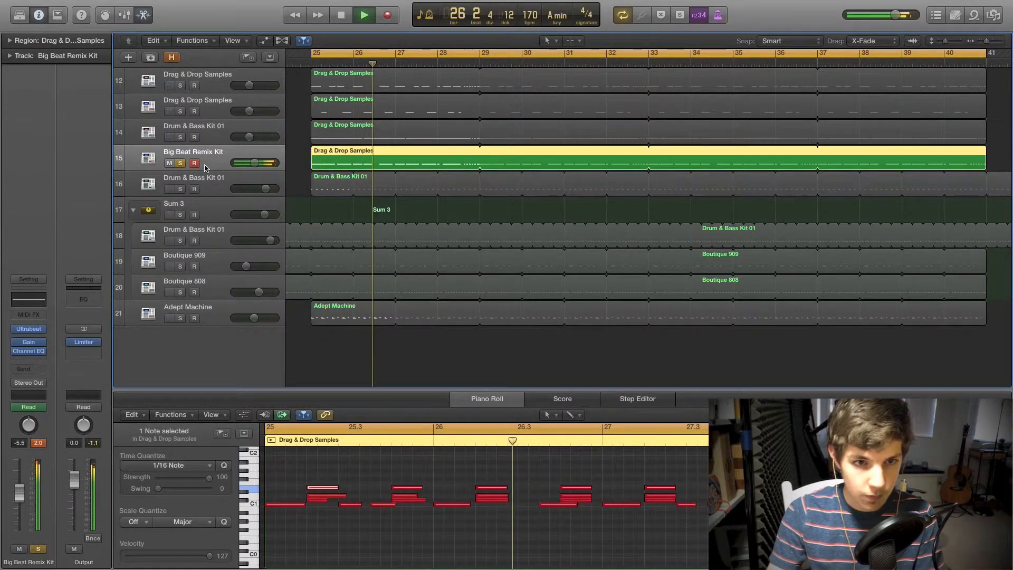
key(space)
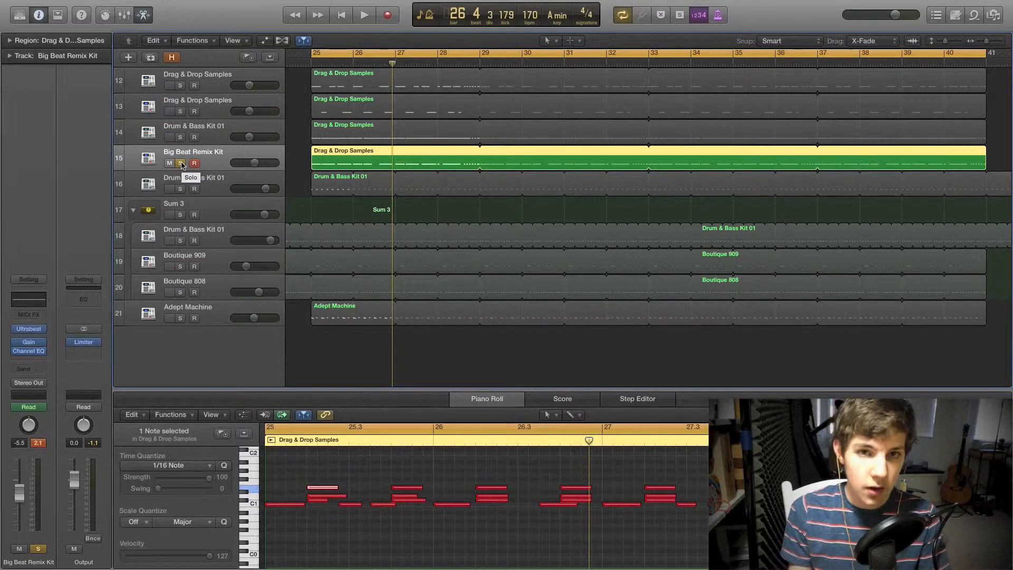
Audition the stacked notes just after bar 25 in track 15's Piano Roll and replay the track from bar 25.
key(space)
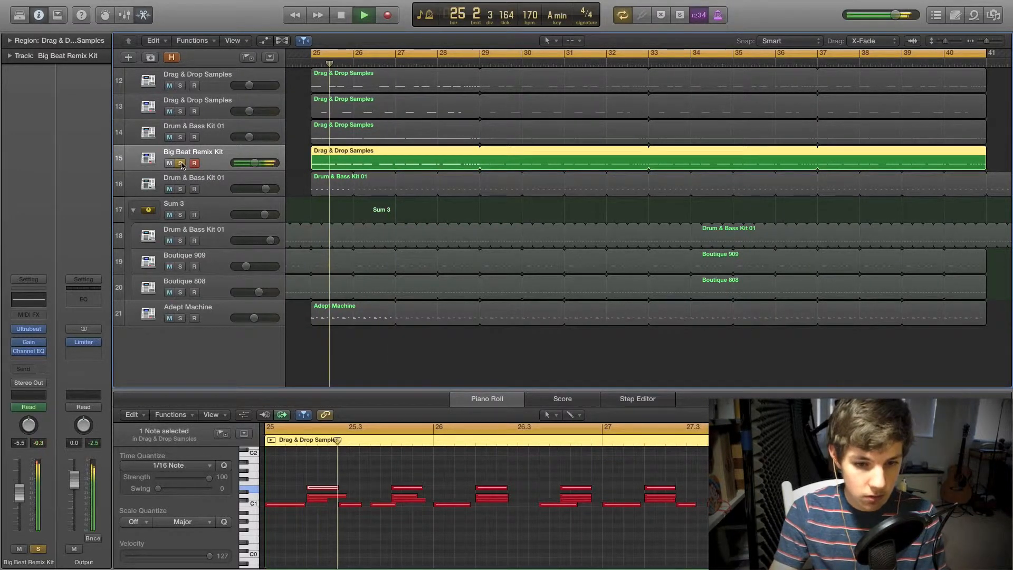
click(323, 473)
click(322, 487)
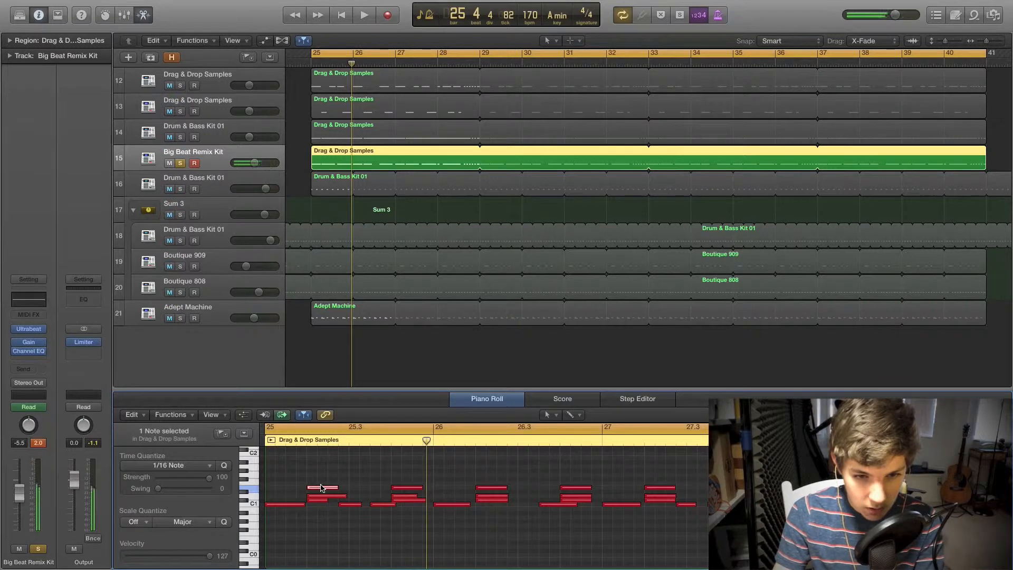
key(Down)
key(Up)
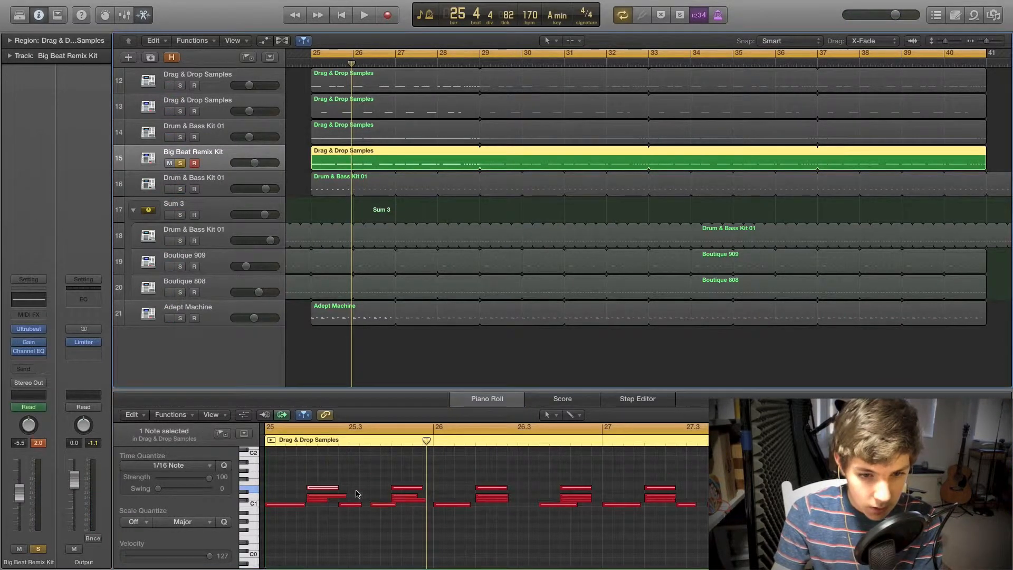
key(Down)
key(Up)
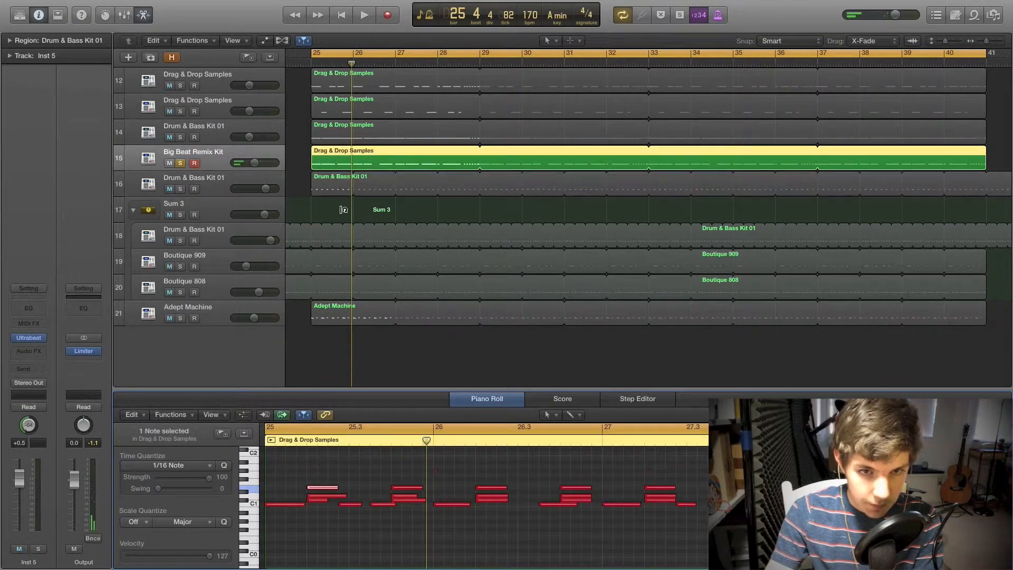
click(320, 500)
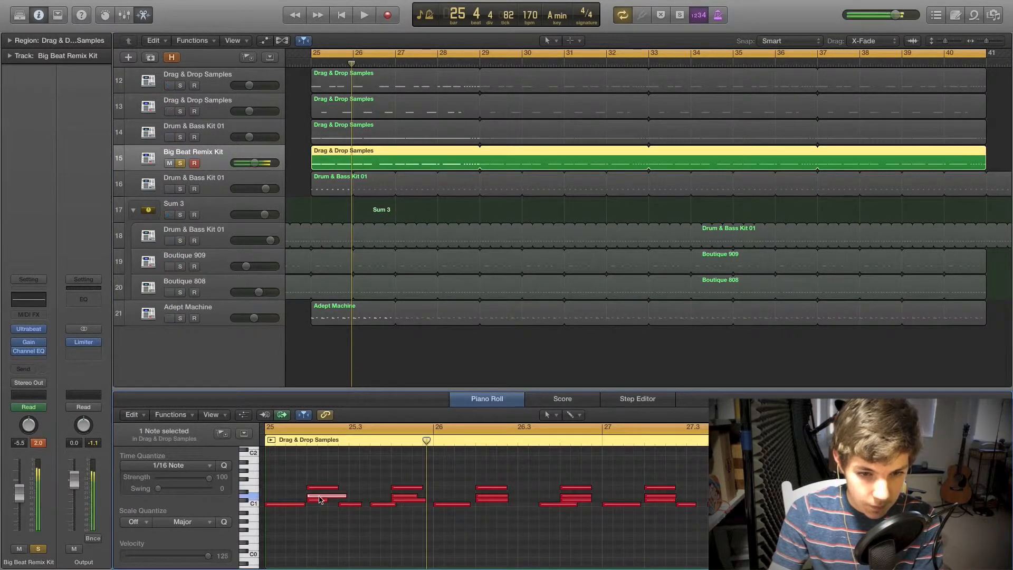
click(323, 468)
key(space)
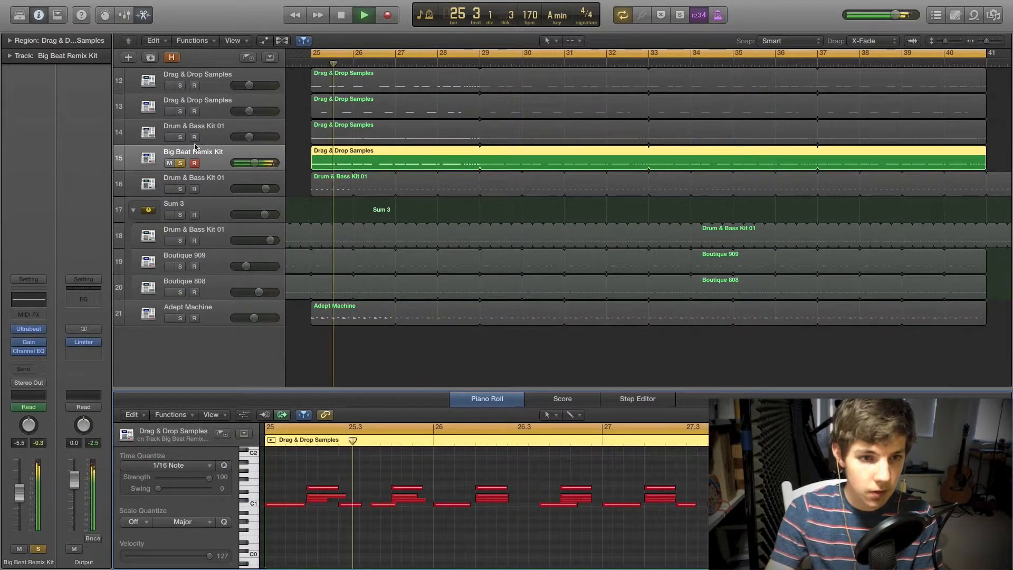
key(space)
Solo tracks 12 to 15 and play them together, switching track 15's solo off and on to compare.
click(180, 163)
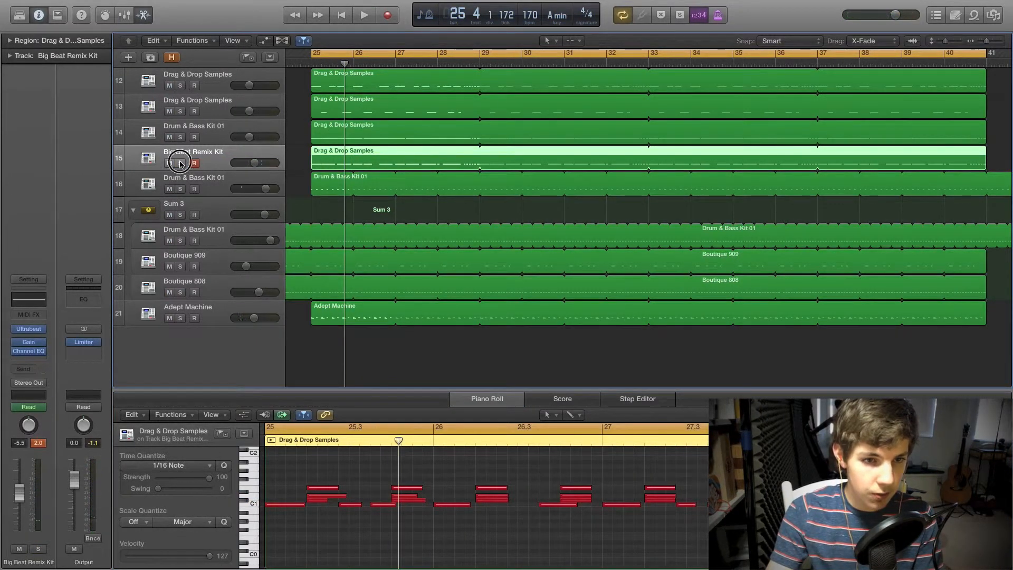
click(180, 163)
click(181, 138)
click(181, 111)
click(182, 85)
key(space)
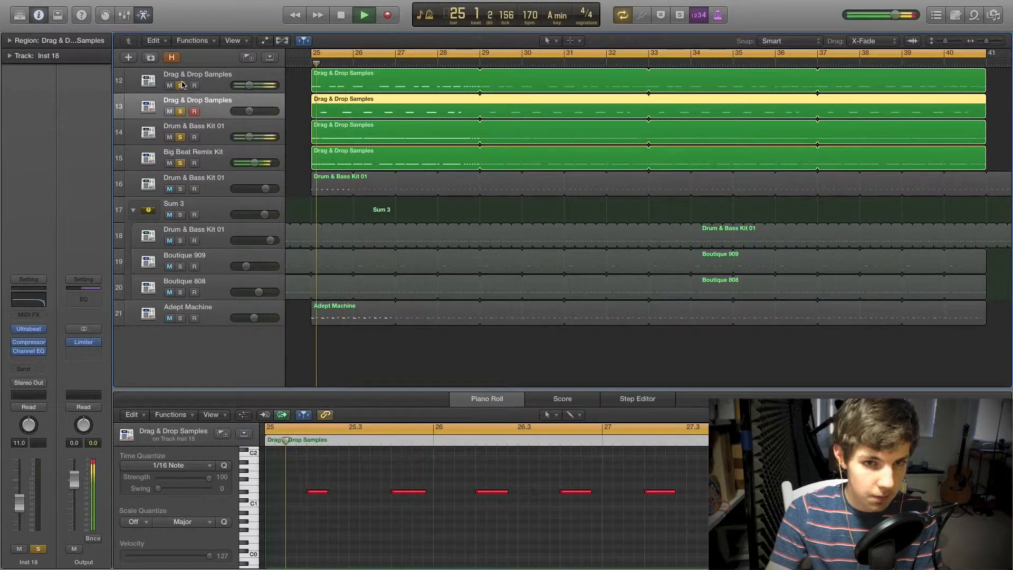
click(179, 163)
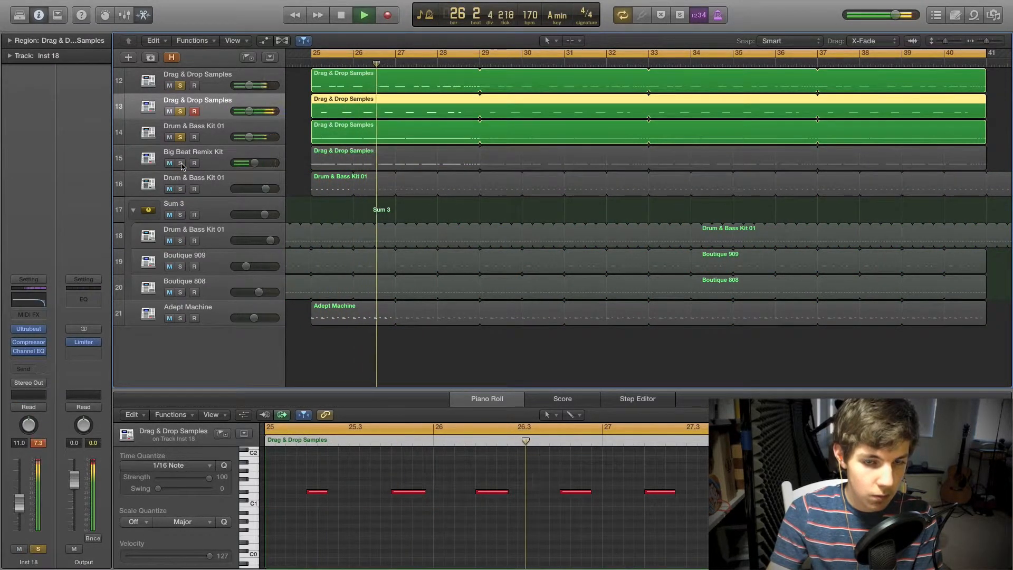
click(180, 163)
key(space)
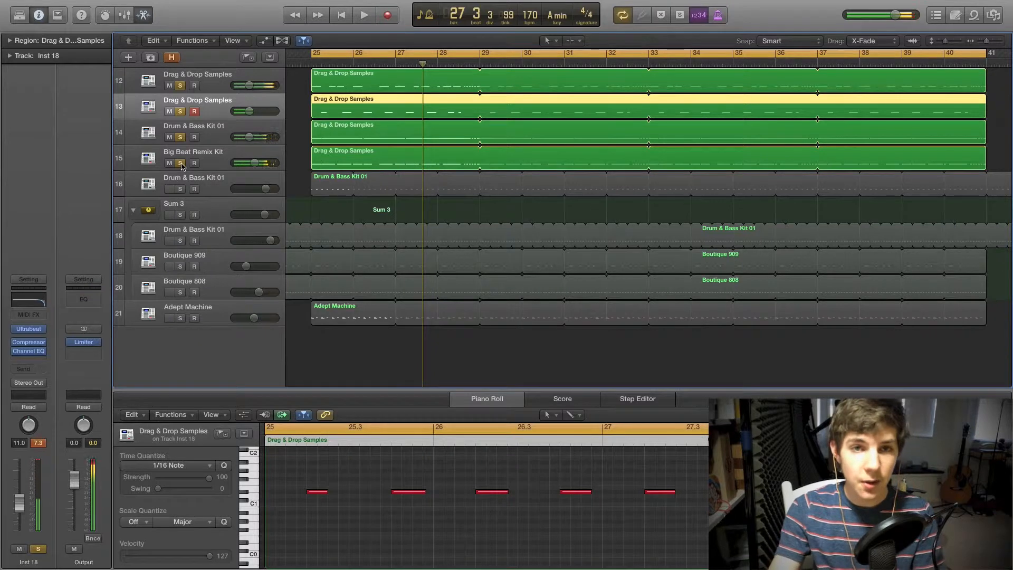
Turn off the solo on tracks 12 to 15.
click(180, 163)
click(180, 138)
click(181, 112)
click(180, 86)
Solo Drum & Bass Kit 01 on track 16, play it on its own, and turn its solo off.
click(181, 189)
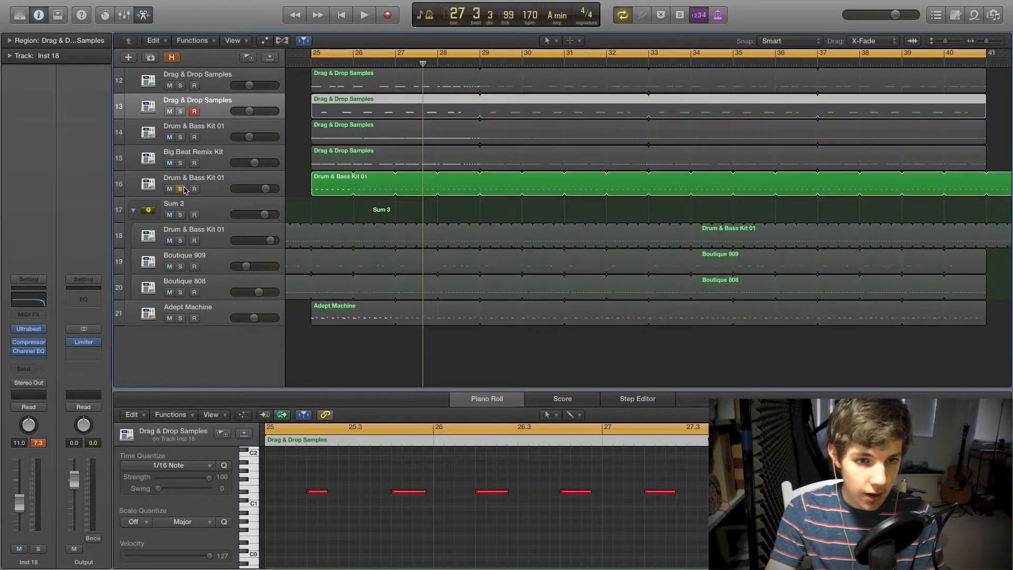
click(181, 188)
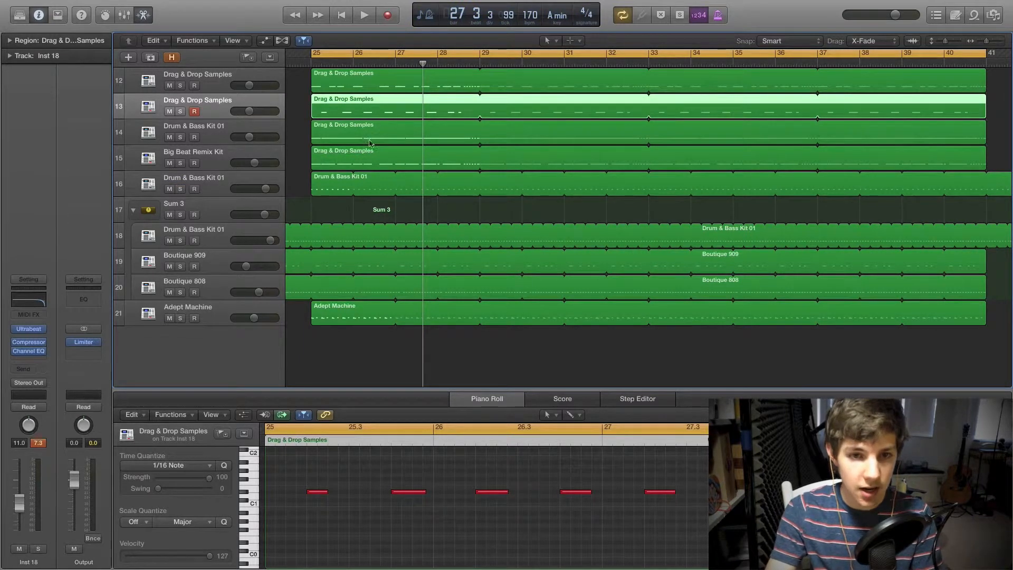
click(197, 190)
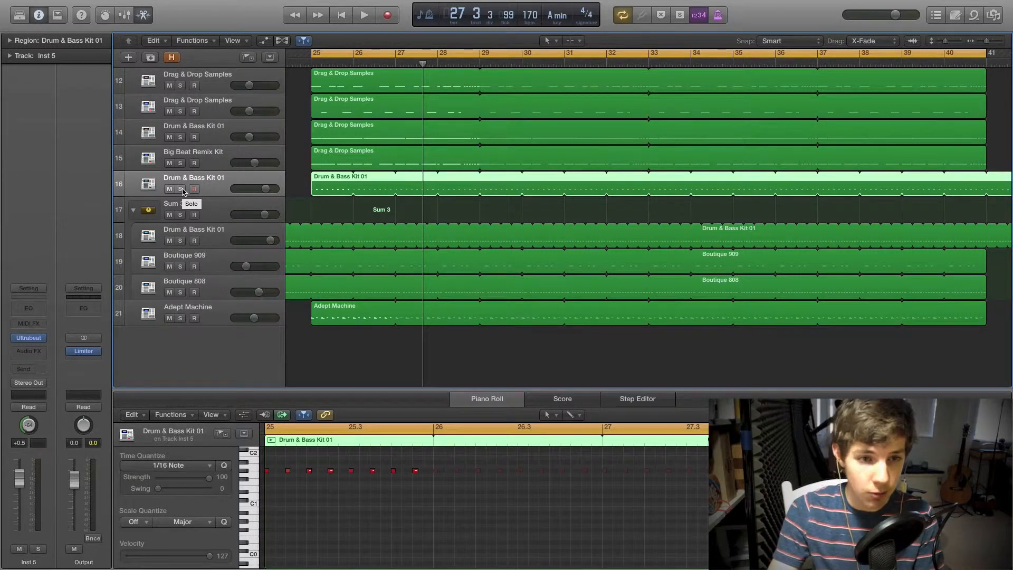
click(180, 189)
key(space)
key(space)
click(181, 190)
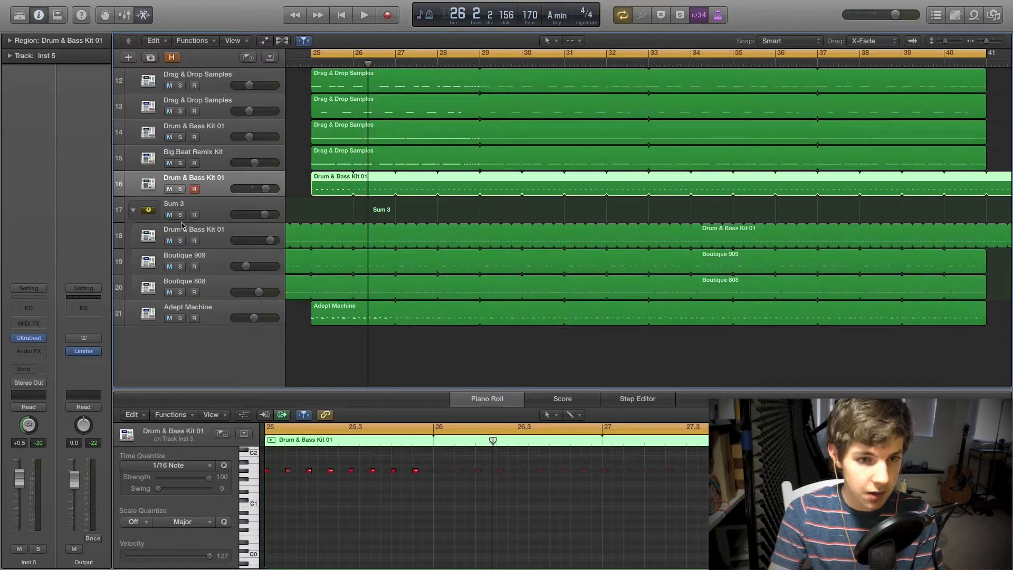
Play Drum & Bass Kit 01 on track 18 soloed and switch the solo over to Boutique 909 on track 19.
click(180, 241)
key(space)
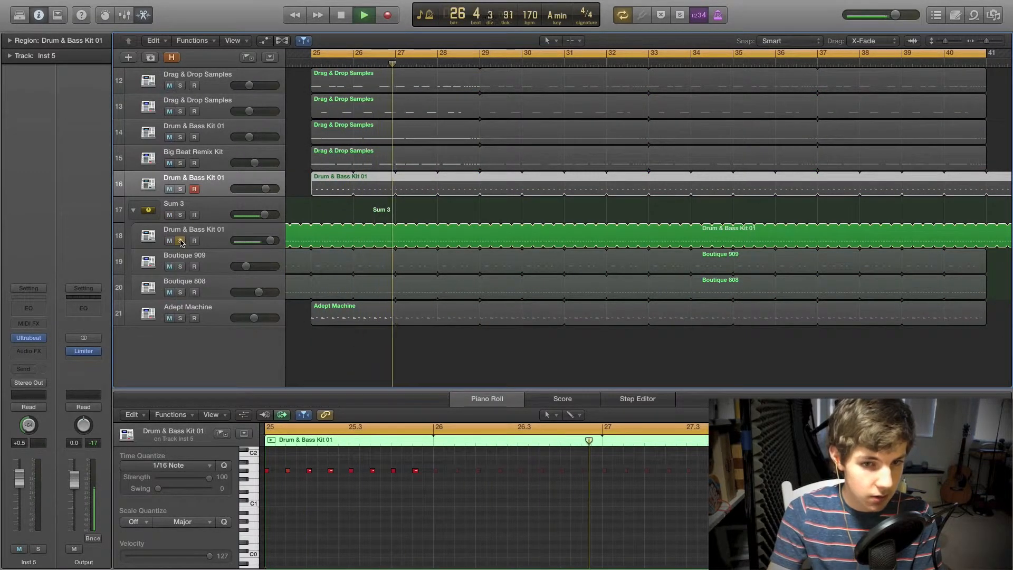
click(180, 266)
click(181, 241)
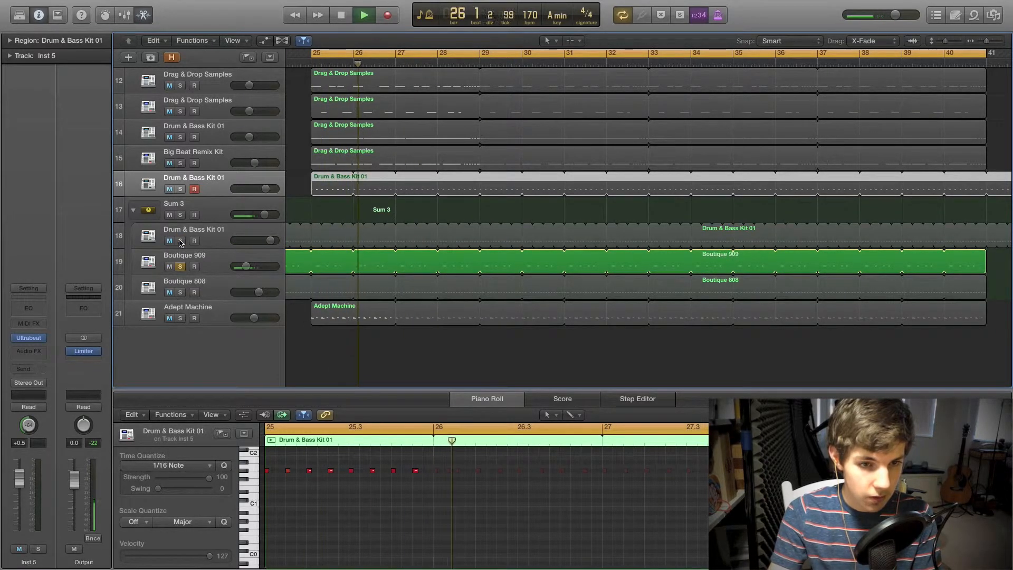
key(space)
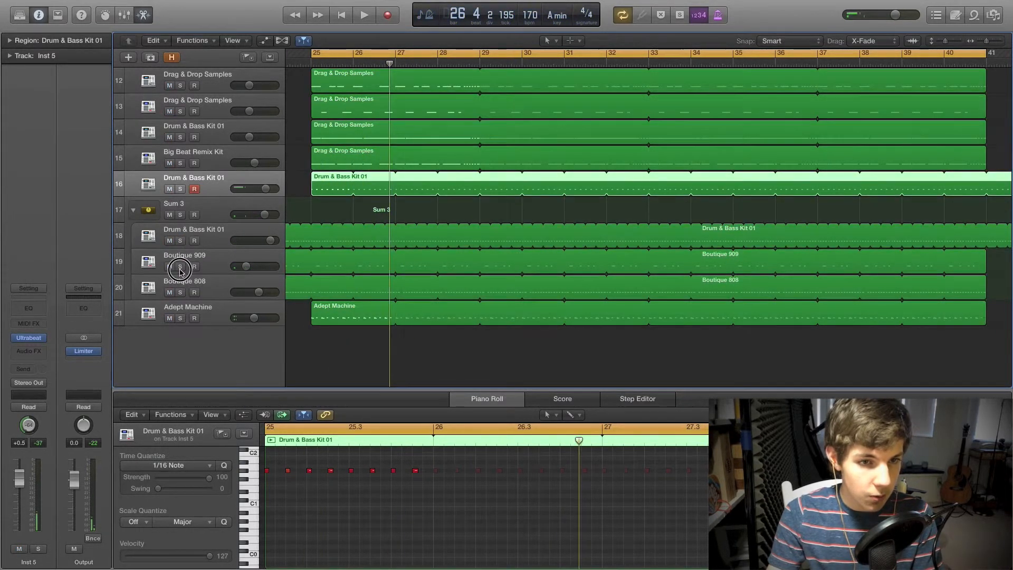
Add tracks 12 and 13 to the solo and play them together with Boutique 909.
click(180, 86)
click(180, 112)
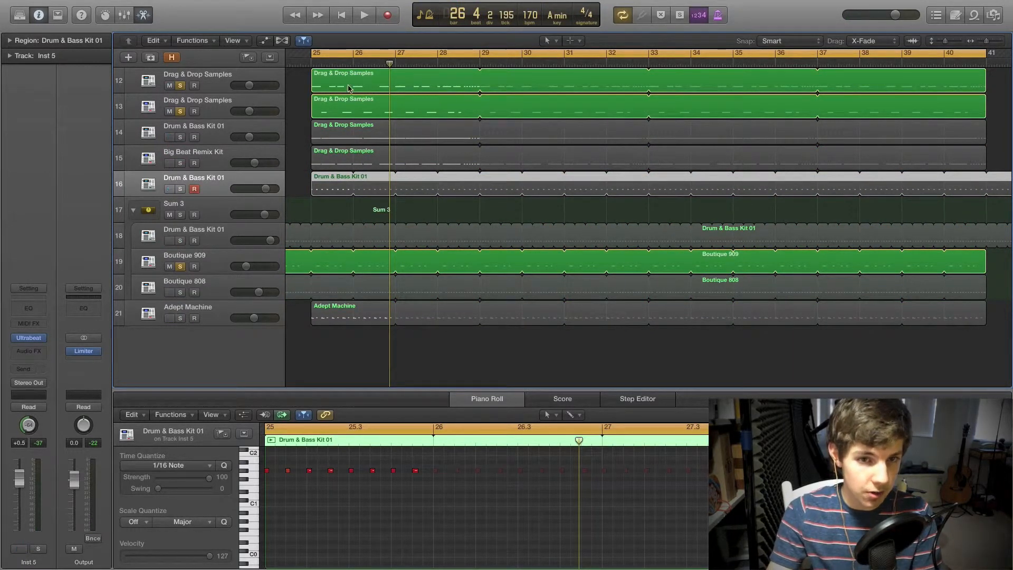
key(space)
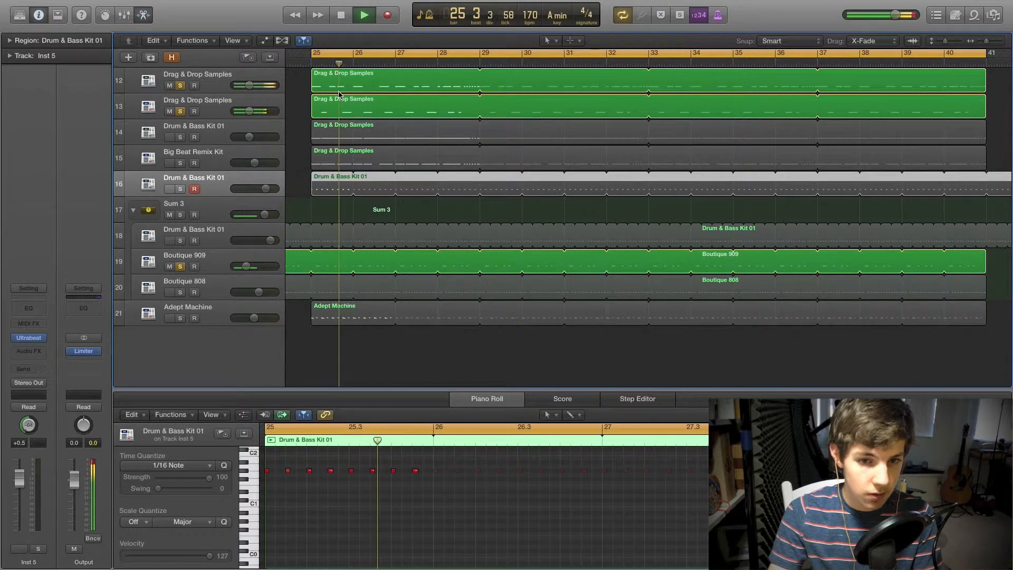
key(space)
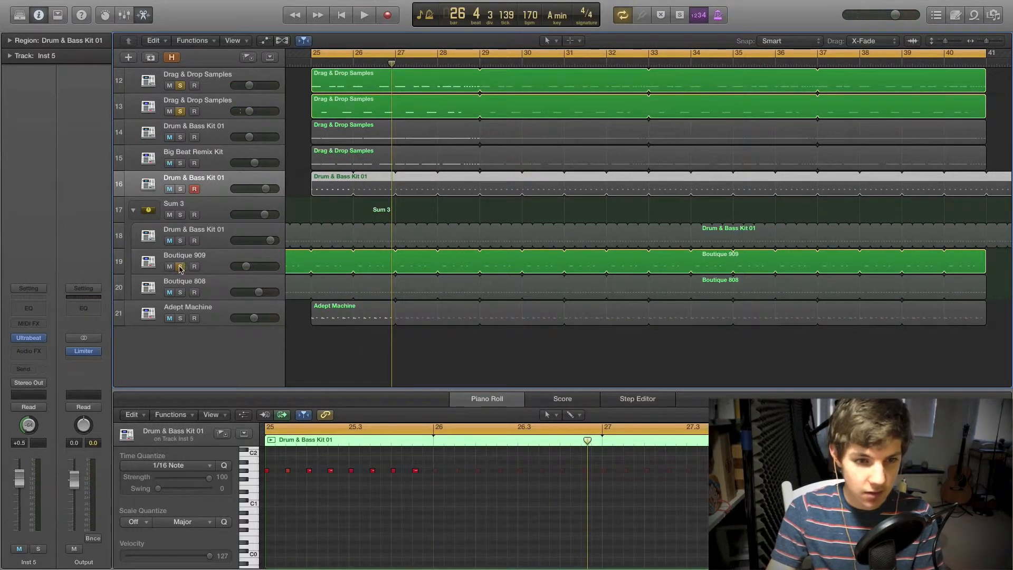
Play with Boutique 808 soloed in place of Boutique 909, replacing tracks 12 and 13 with track 18 in the solo.
click(180, 293)
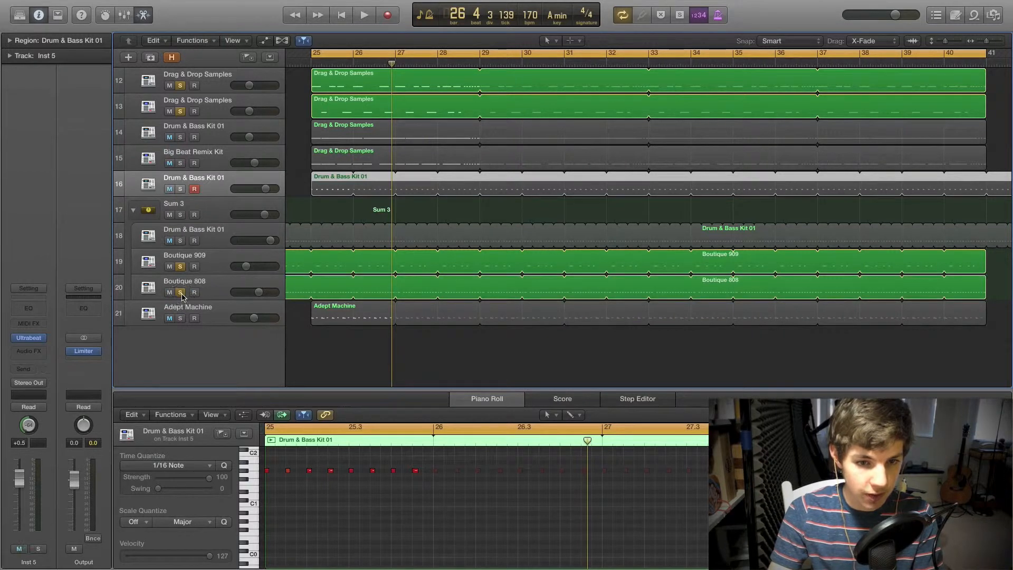
click(180, 267)
key(space)
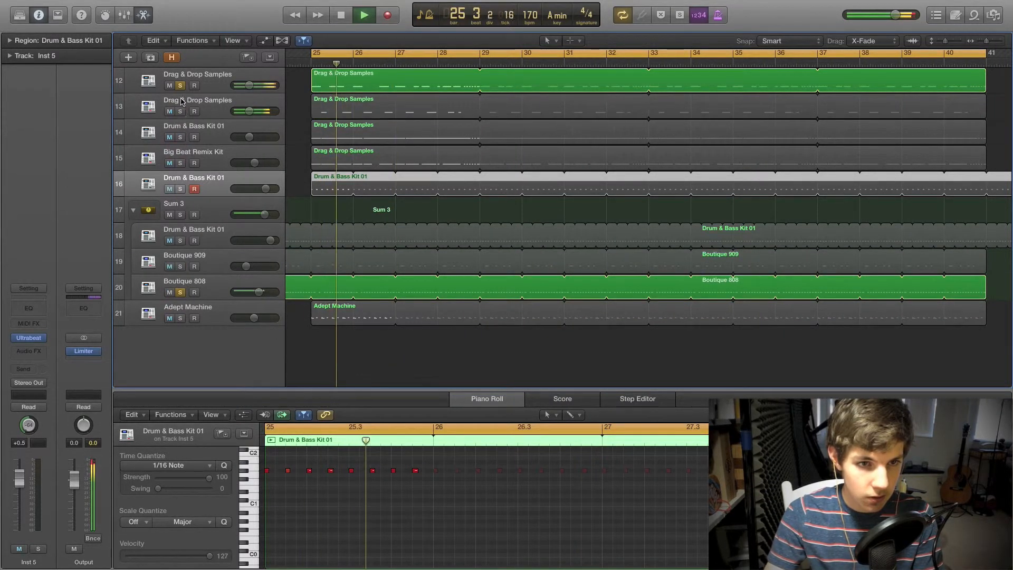
click(180, 241)
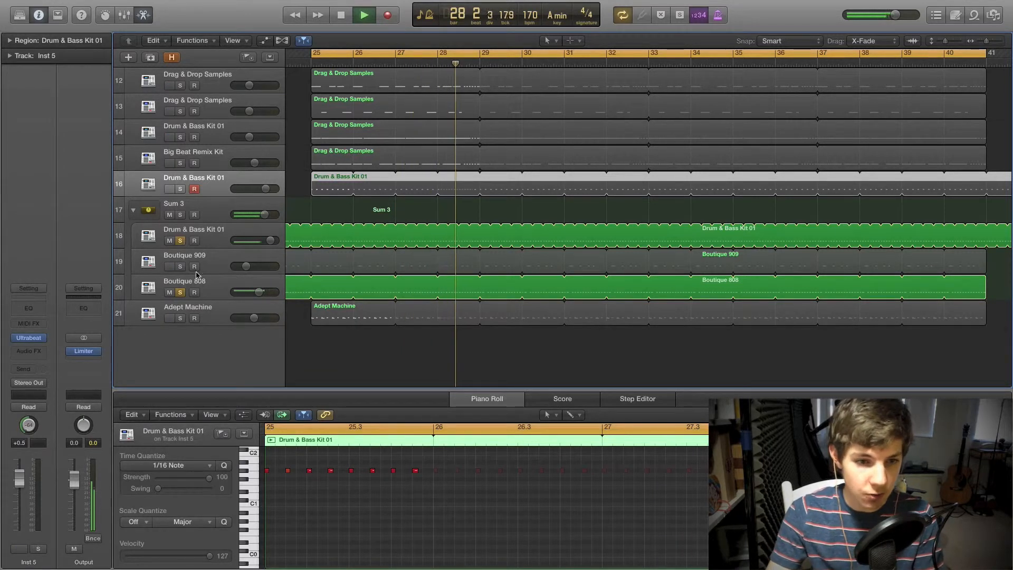
key(space)
Add Boutique 909 and track 16 to the solo, leaving Adept Machine out, and play these layers with tracks 18 and 20.
click(180, 319)
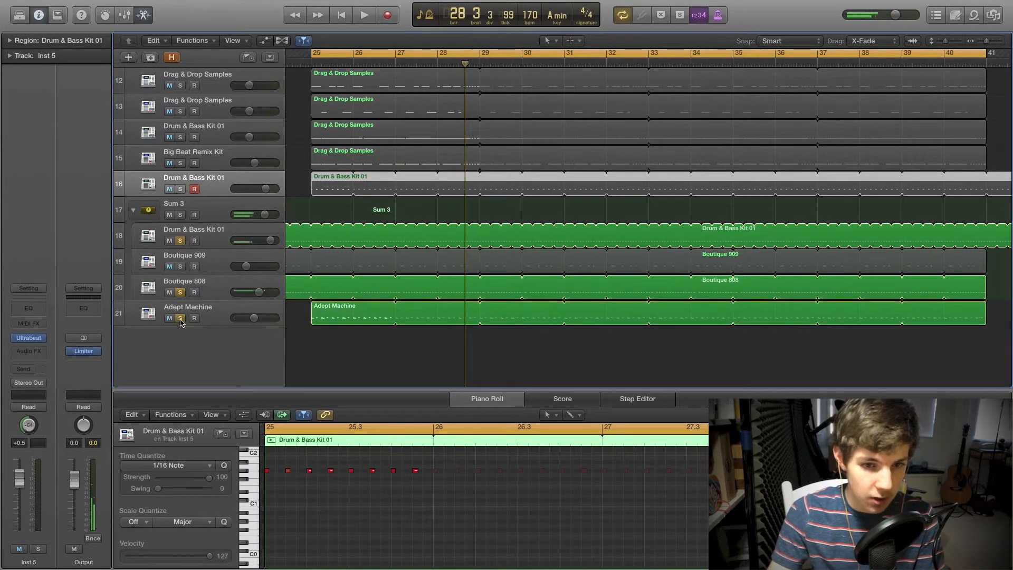
click(180, 267)
click(181, 317)
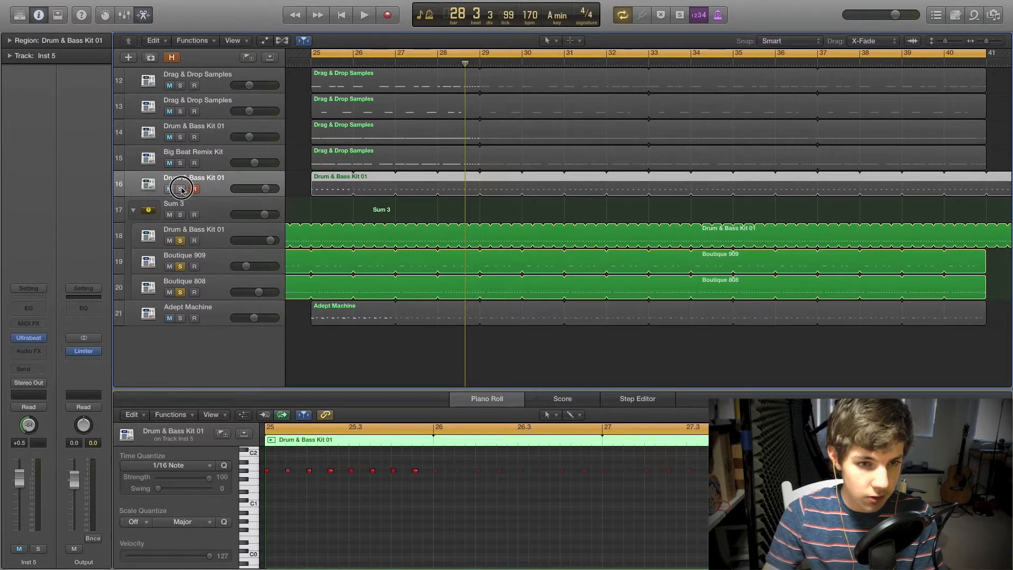
click(180, 189)
key(space)
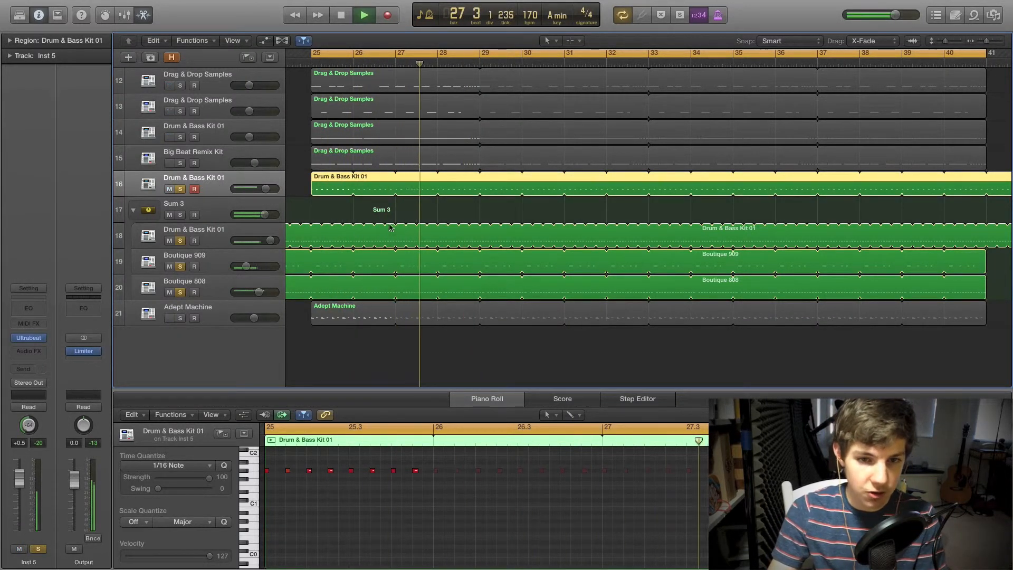
Solo and select Adept Machine on track 21 and play it along with the other soloed layers.
key(space)
click(179, 318)
click(210, 315)
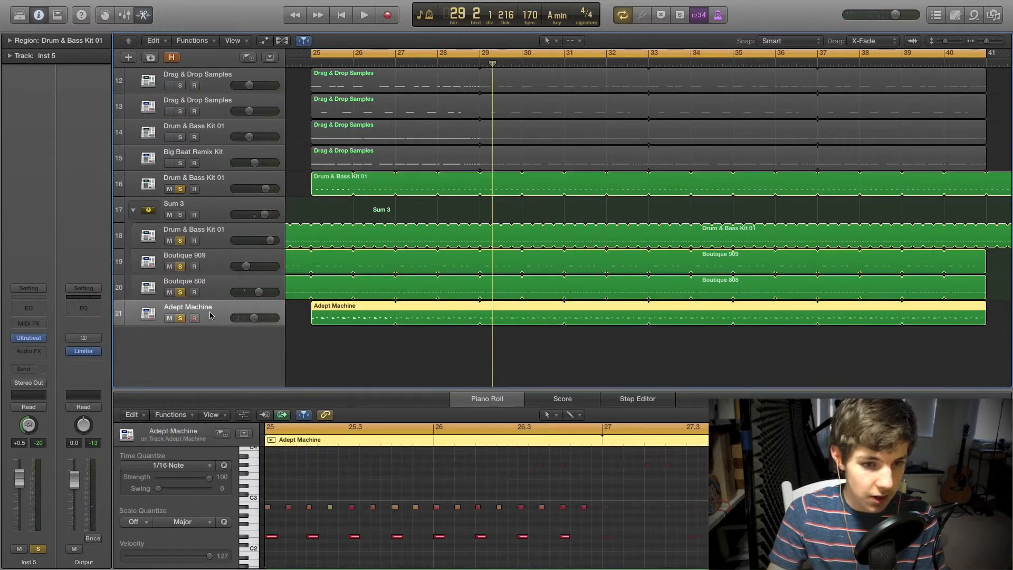
key(space)
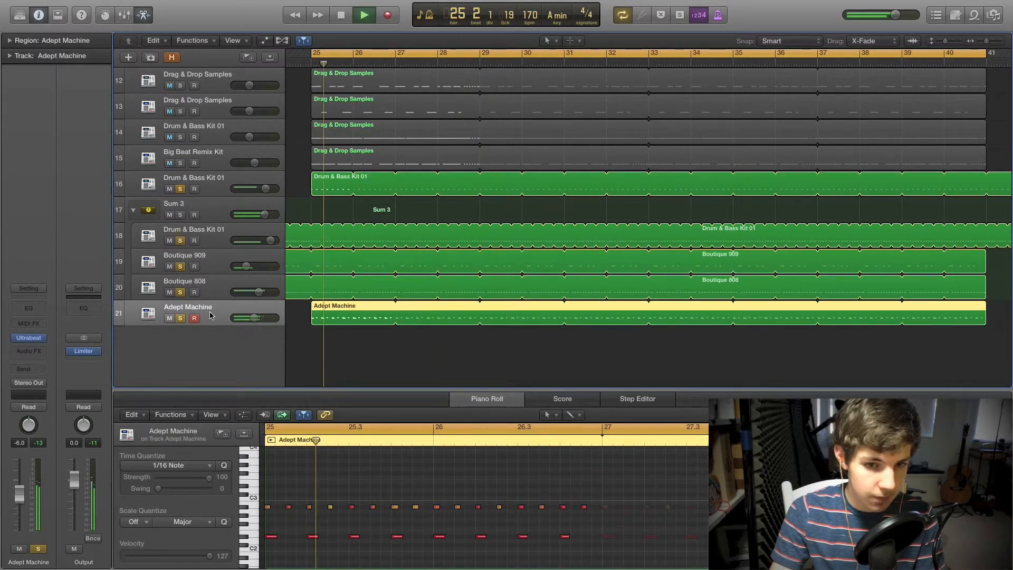
key(space)
Turn off the solo on tracks 16 and 18 to 21.
click(180, 318)
click(180, 292)
click(180, 267)
click(179, 240)
click(181, 188)
Play all the tracks with Adept Machine muted, unmute it to compare, and clear the region selection.
click(170, 318)
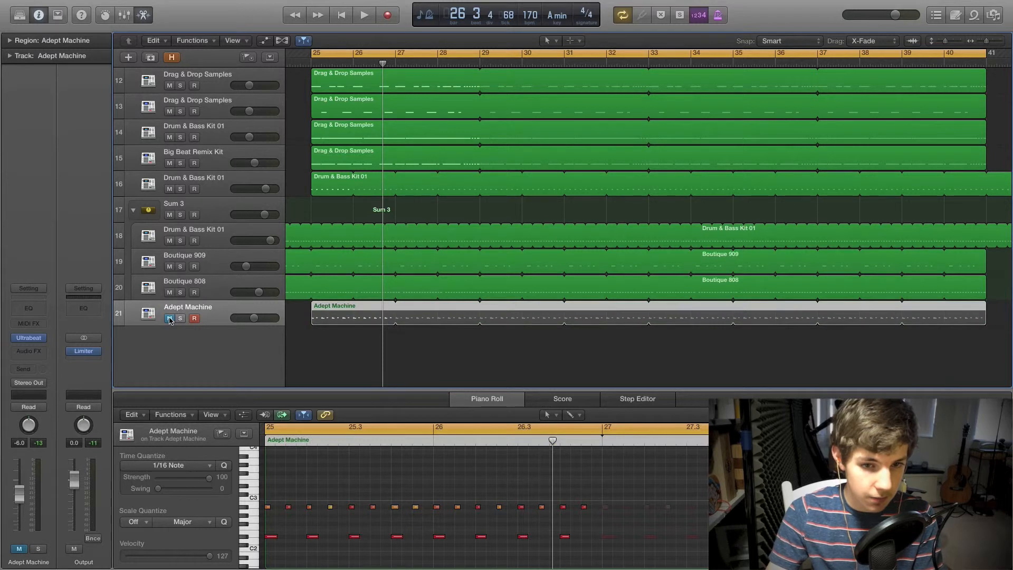
key(space)
click(169, 318)
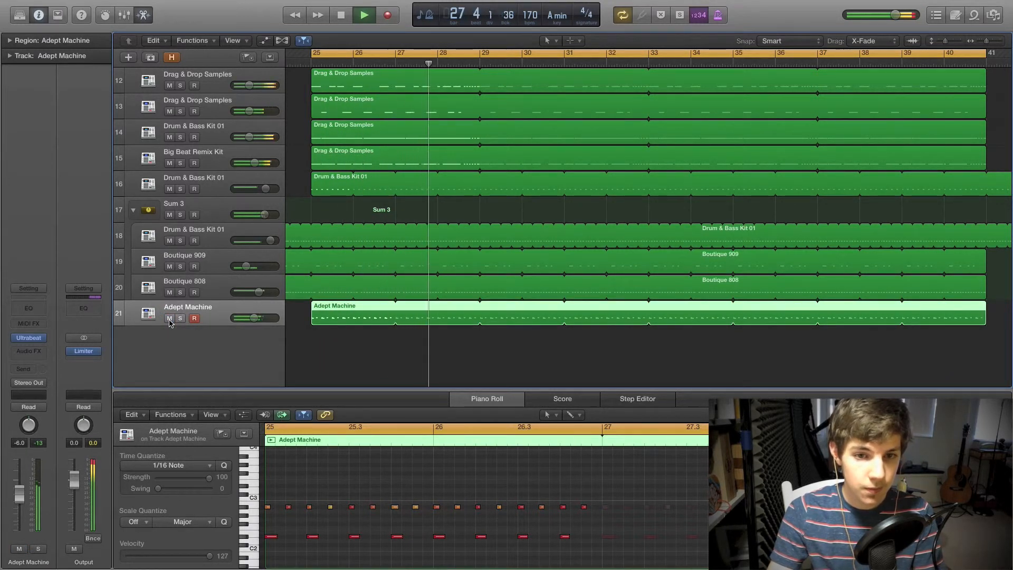
key(space)
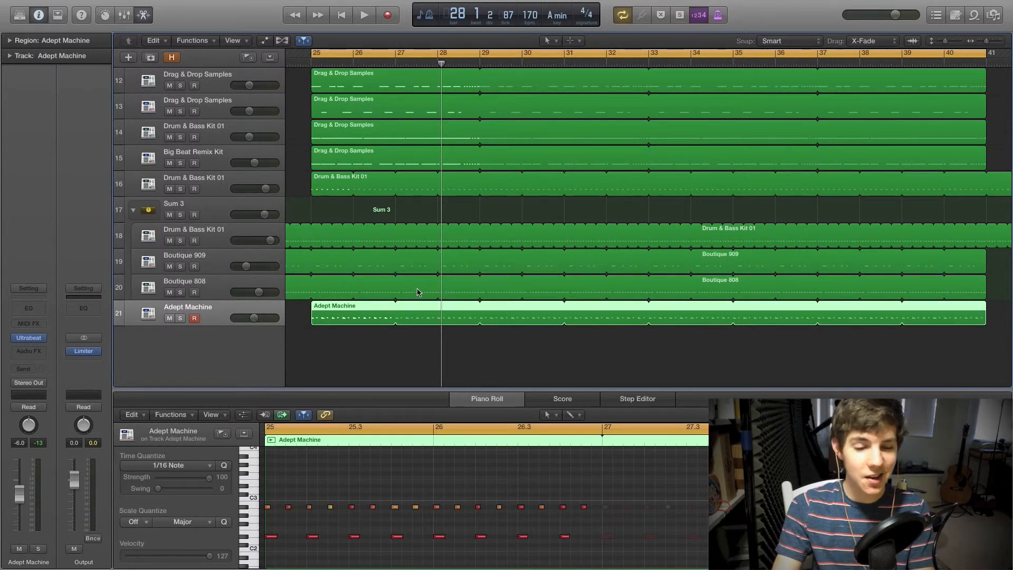
click(404, 351)
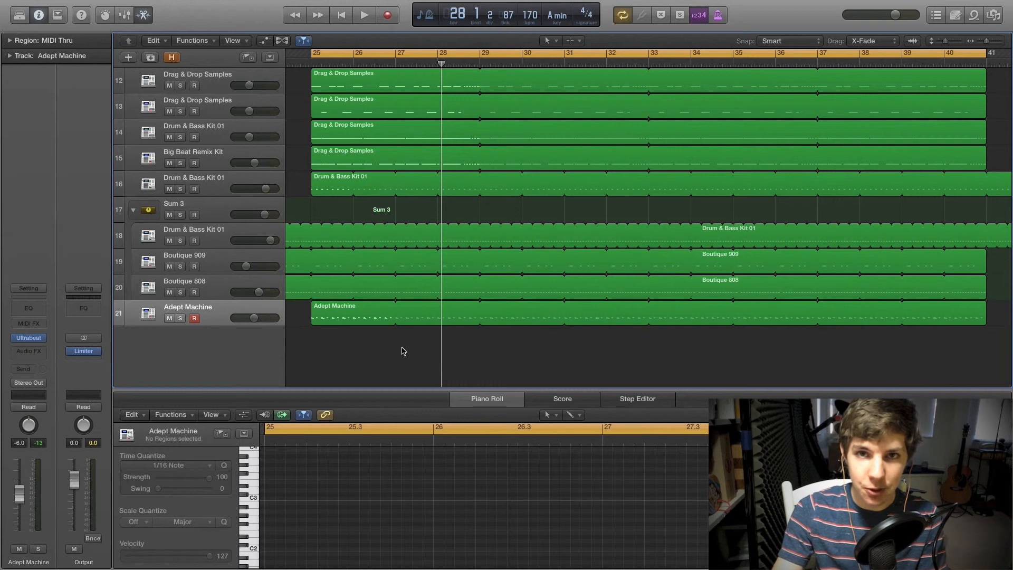
key(super+Left)
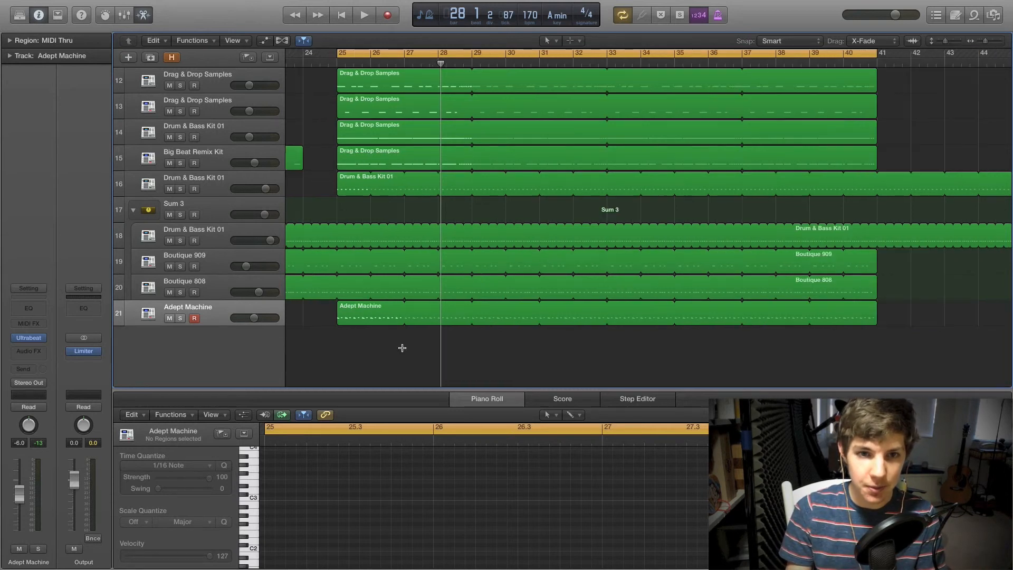